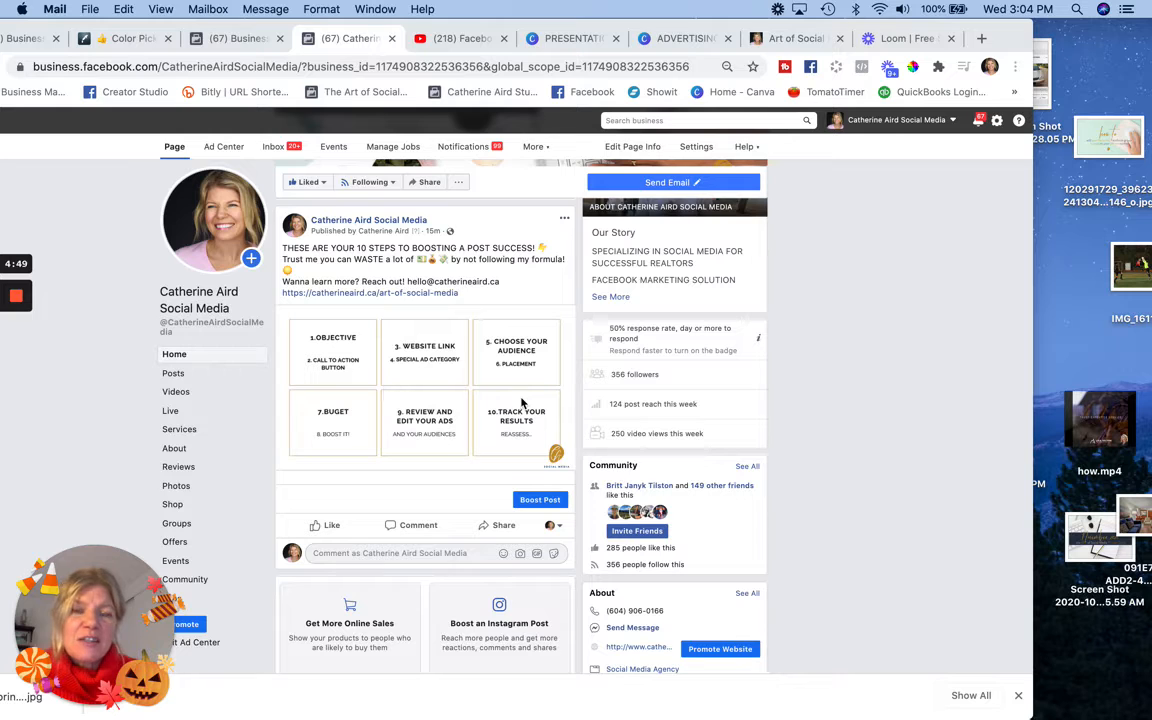
- Start boosting the 10 steps post and save "Send people to your website" as its objective
scroll(521, 401, down, 1)
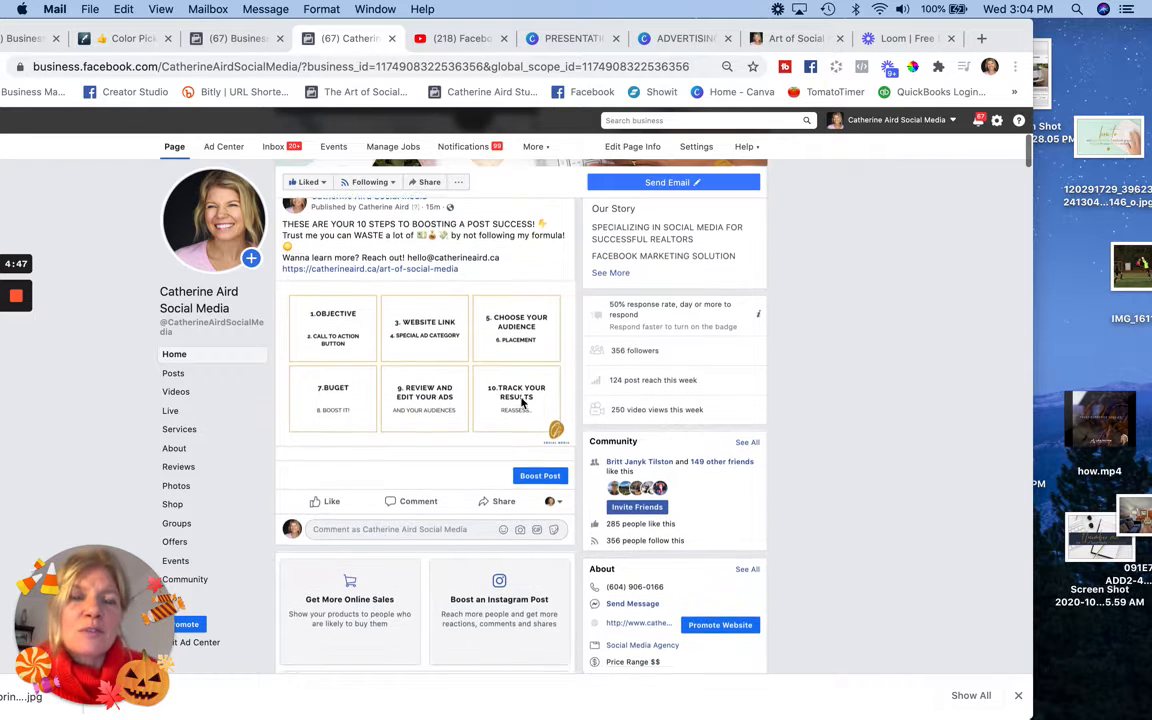
scroll(521, 401, down, 1)
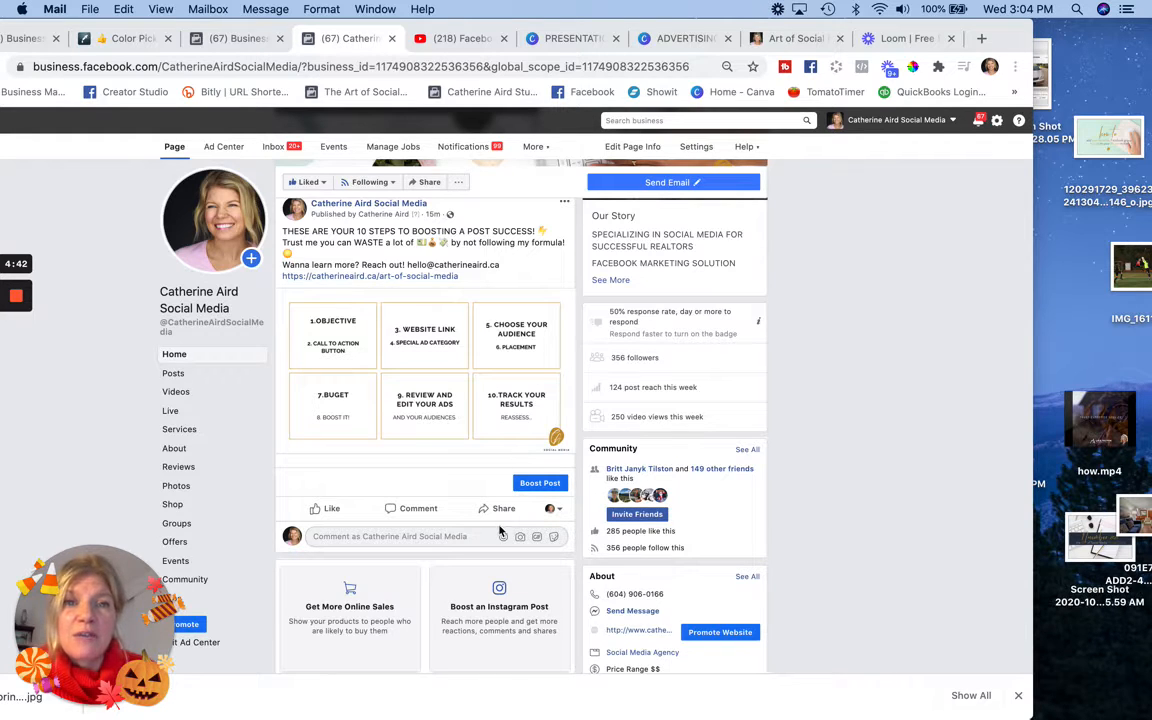
scroll(500, 530, up, 1)
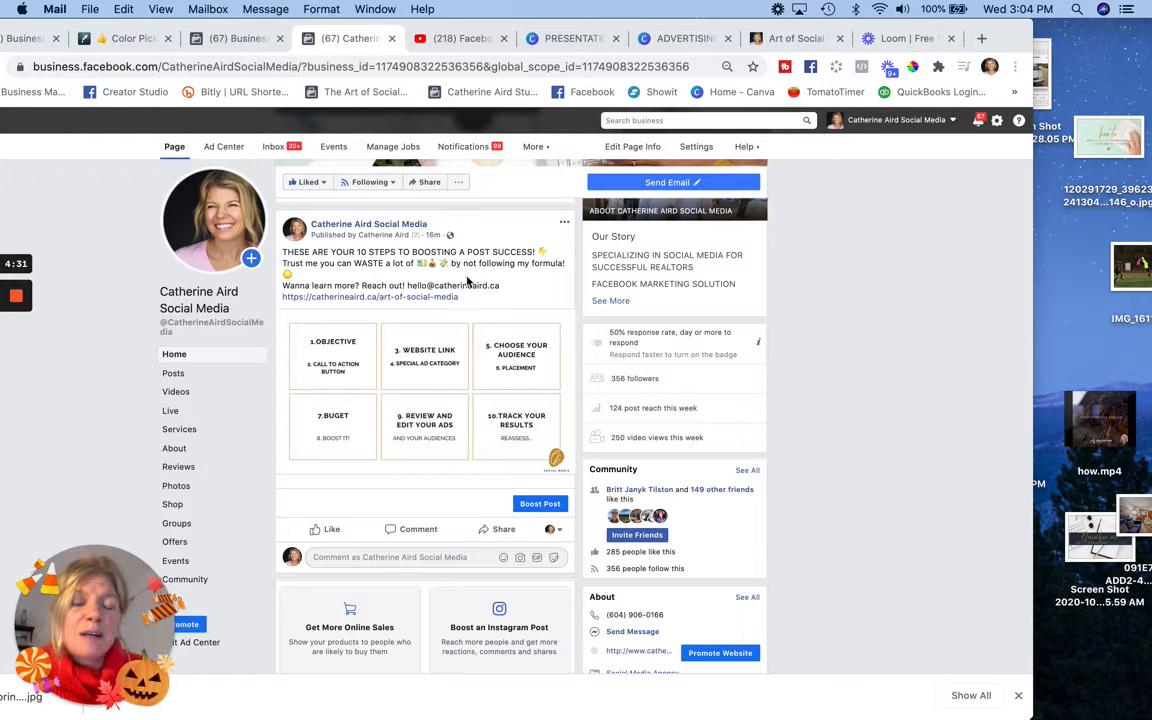
click(544, 507)
click(545, 507)
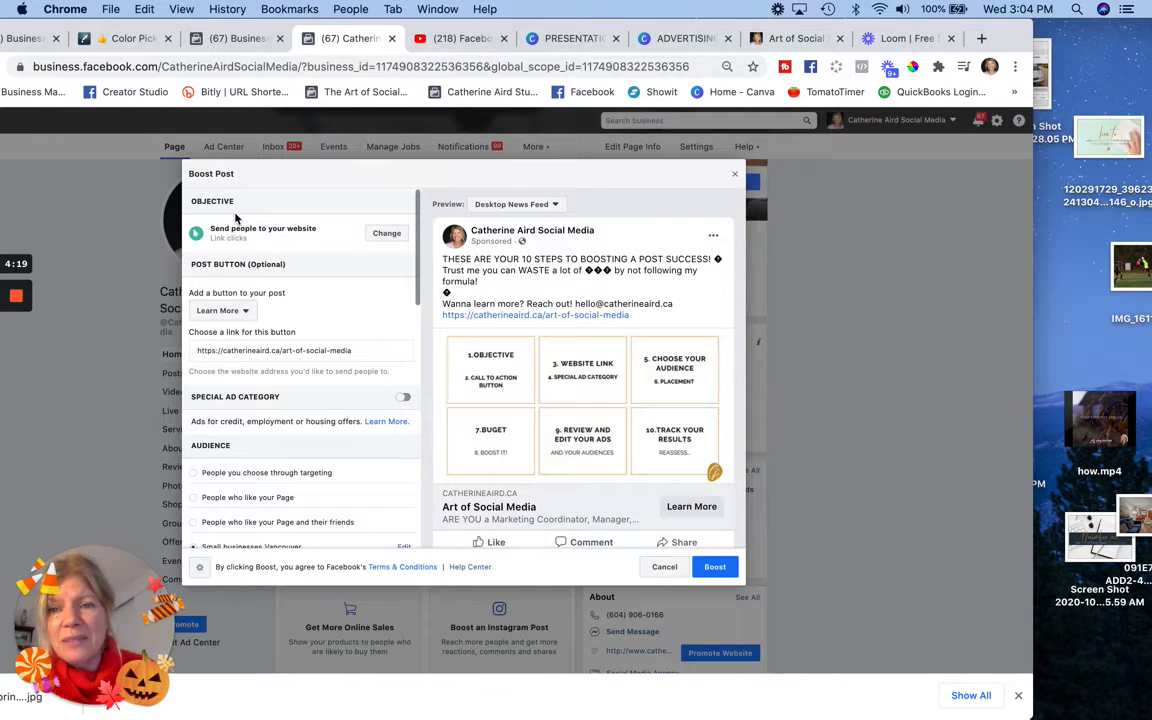
click(387, 232)
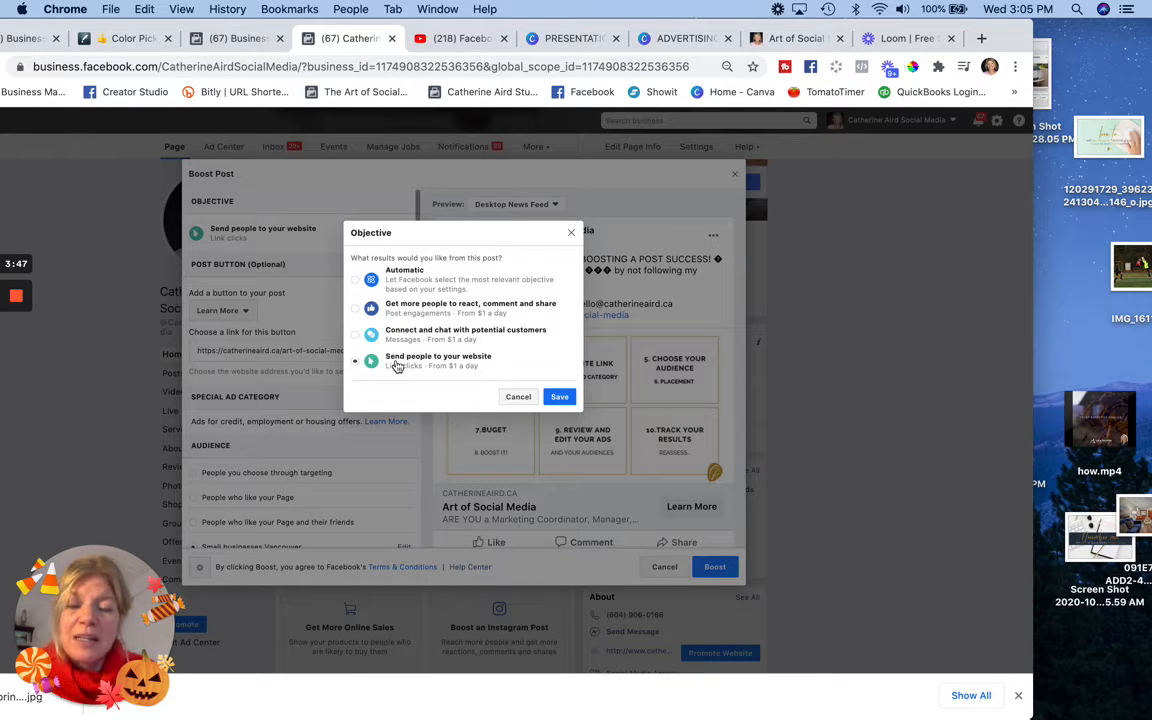
click(559, 397)
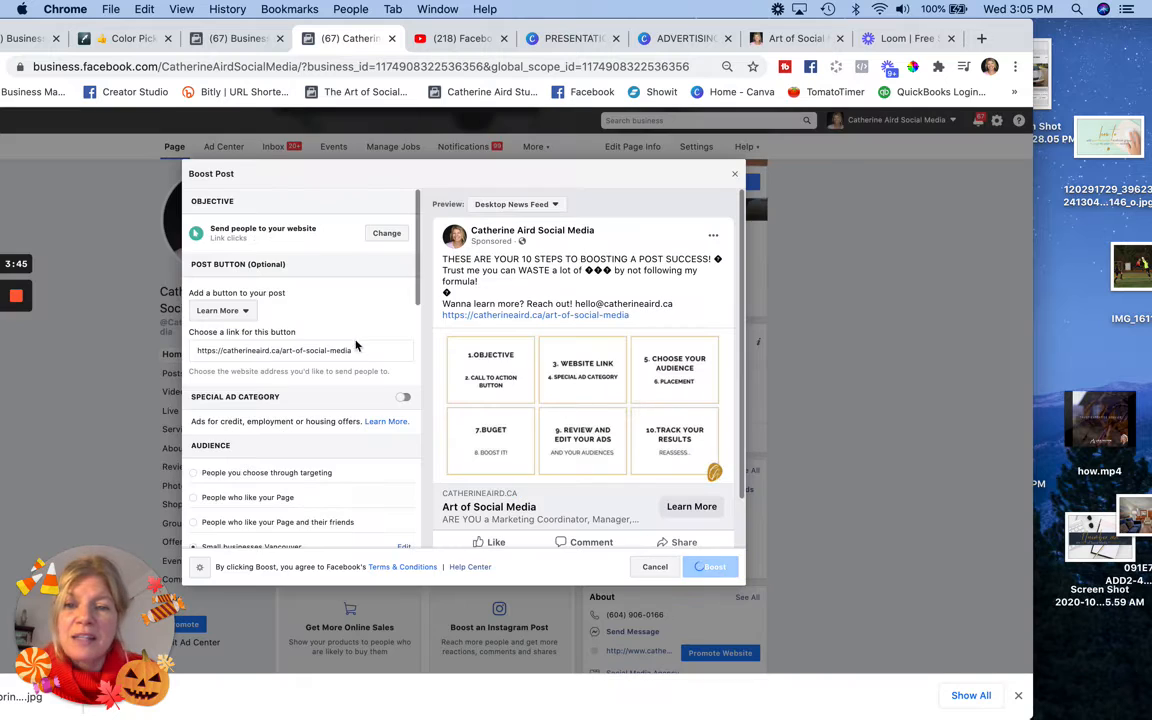
- Reset the boosted post's button to No Button, and set it to Learn More again
click(247, 312)
click(226, 330)
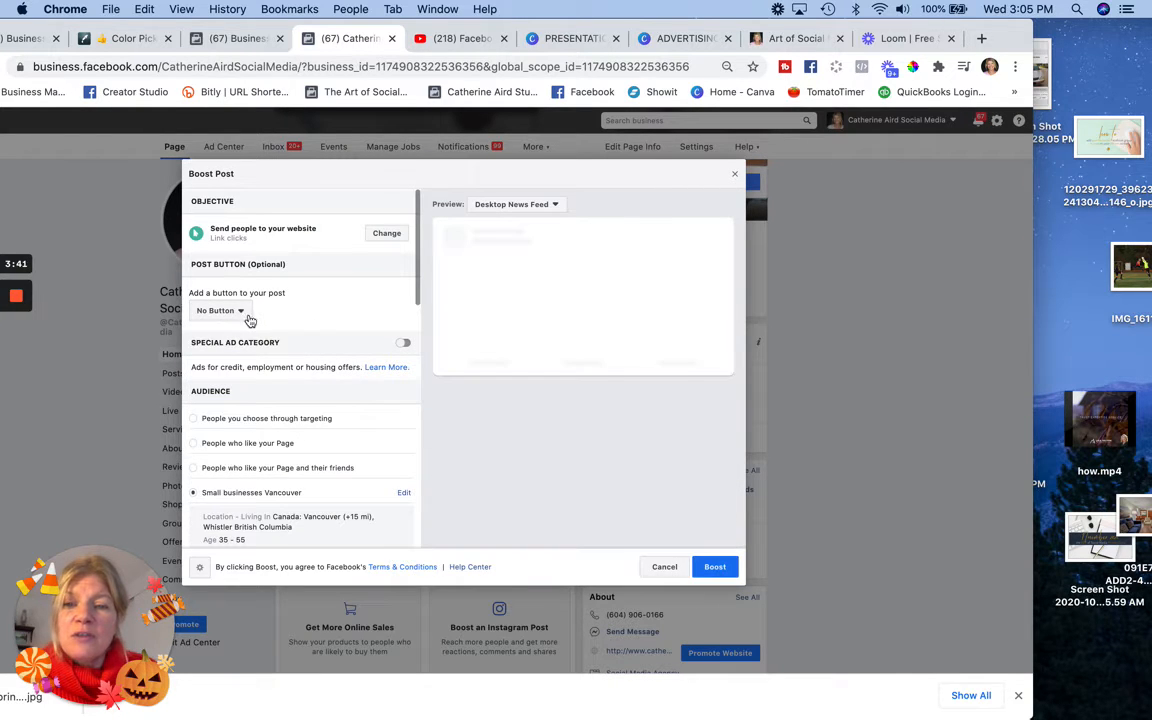
click(220, 311)
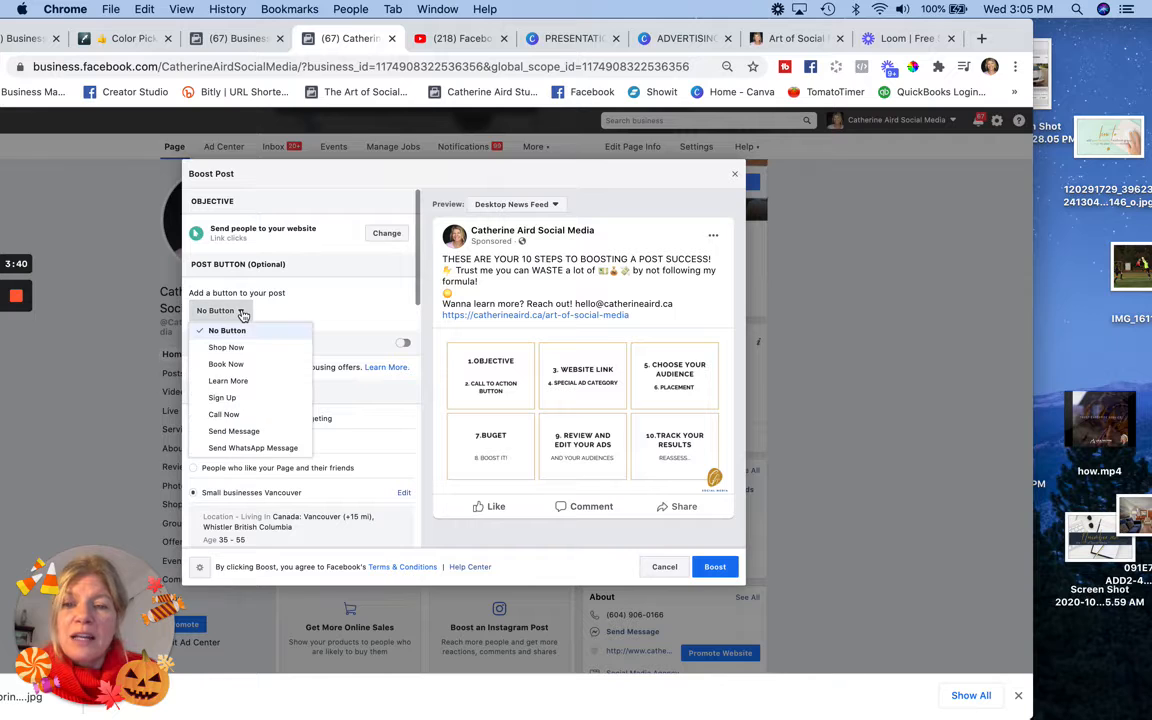
click(251, 385)
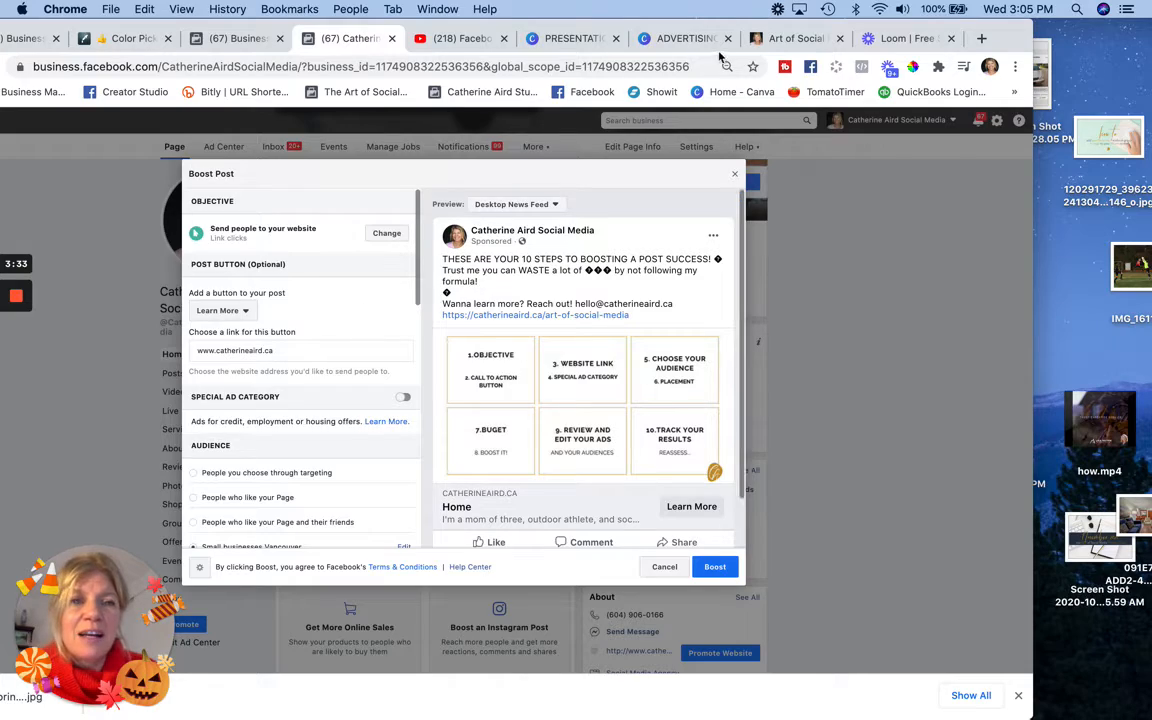
- Copy the Art of Social Media web page's address, set it as the Learn More button's link, and check the ad preview
click(797, 38)
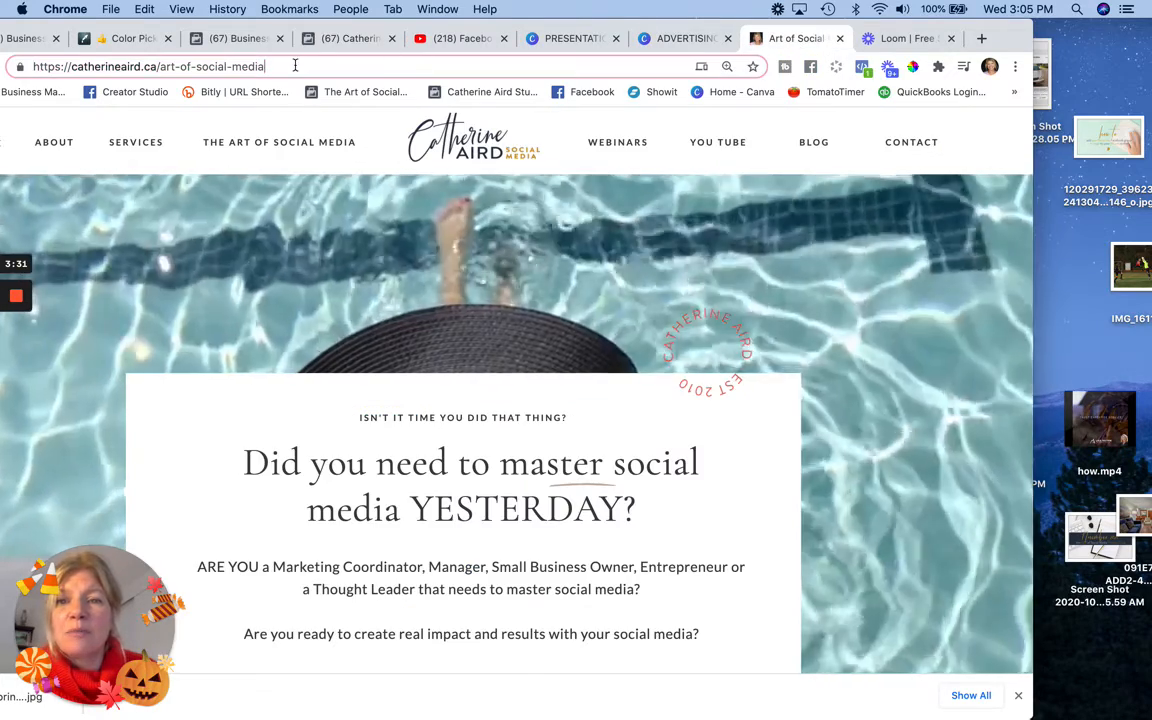
drag(264, 66, 30, 66)
key(super+c)
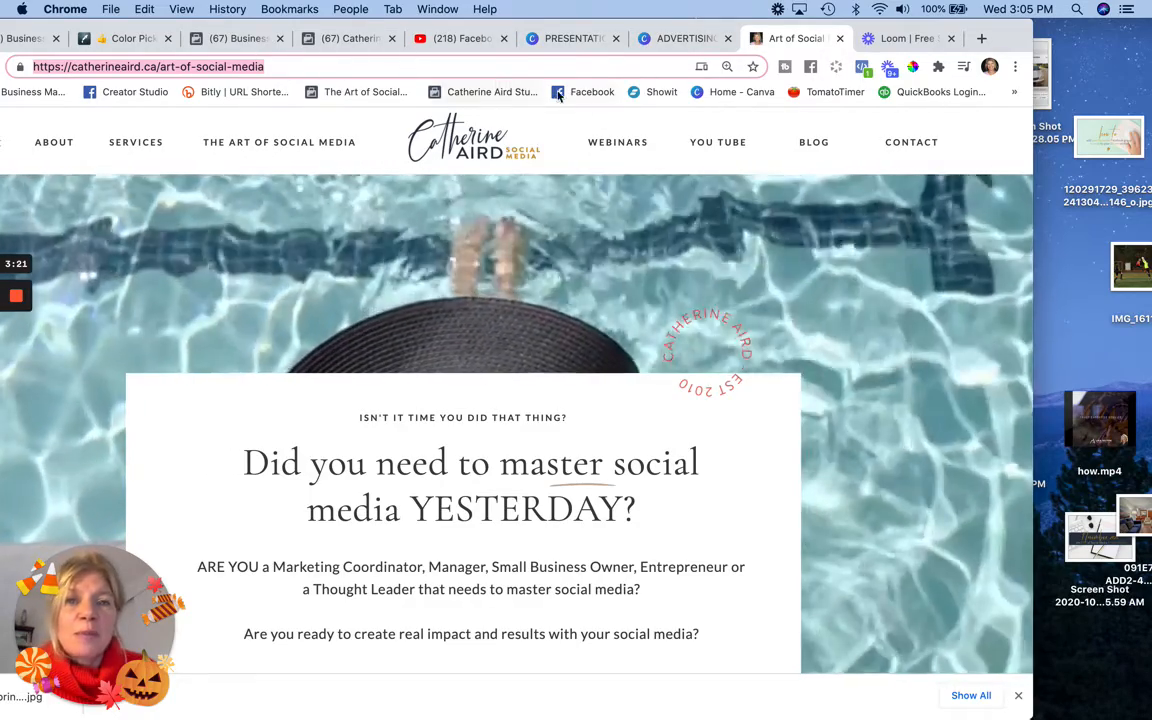
click(350, 38)
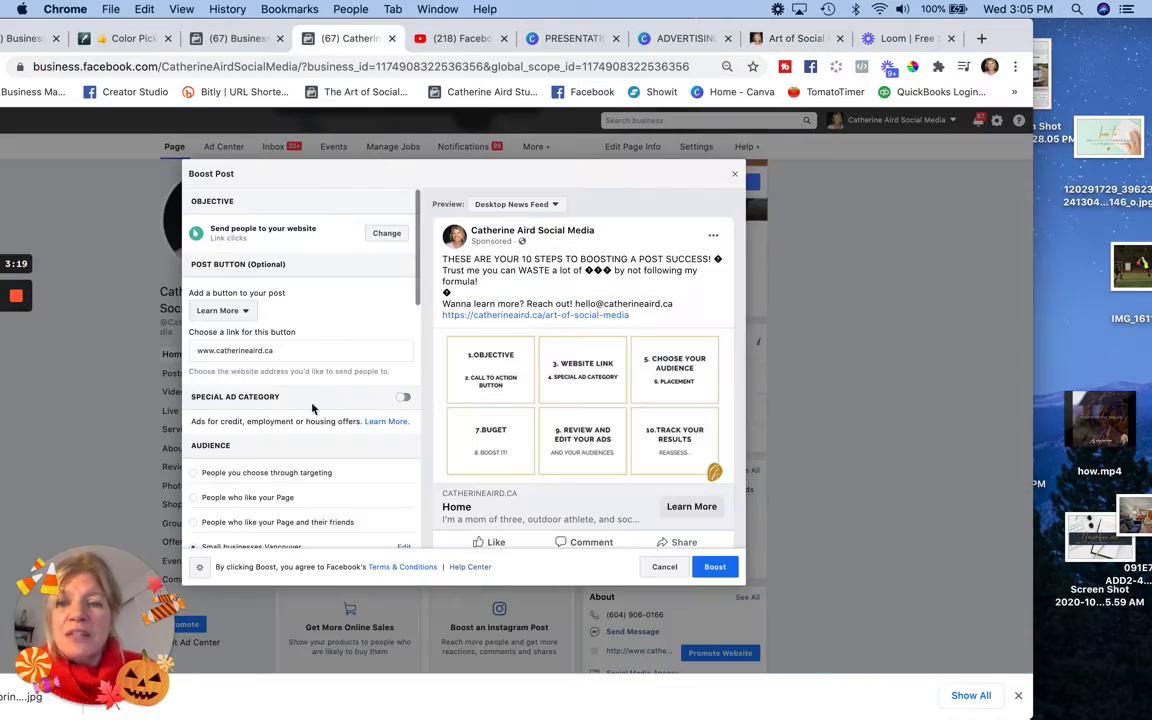
drag(280, 351, 174, 357)
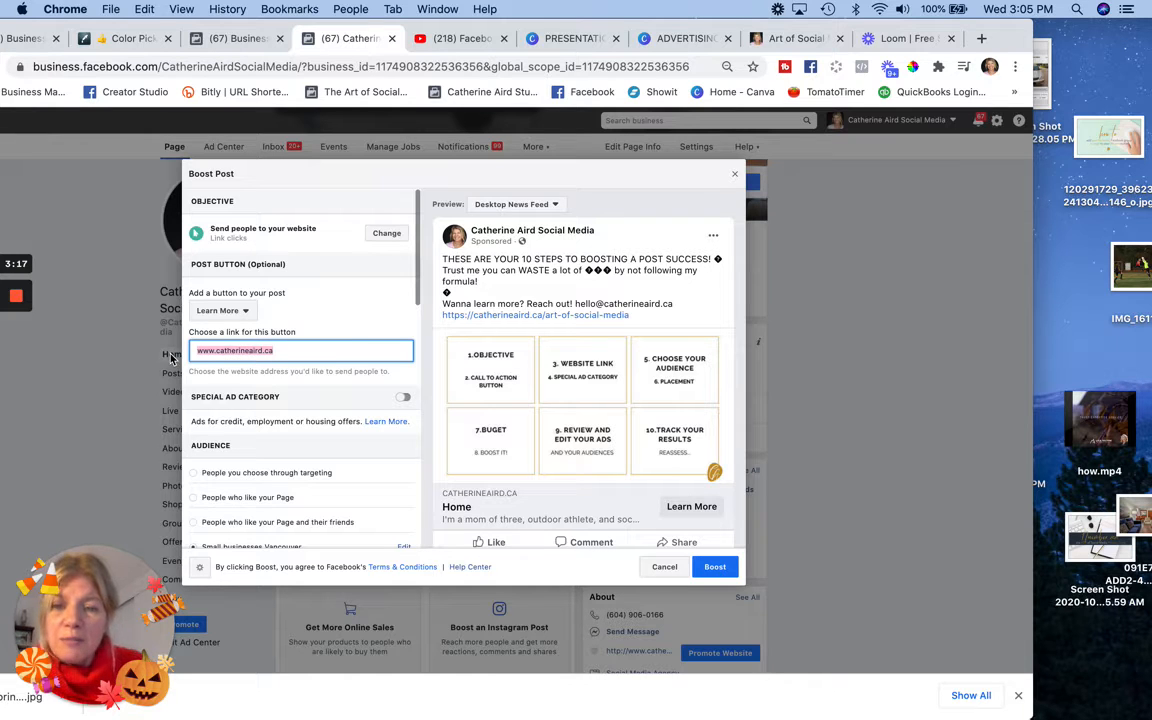
key(super+v)
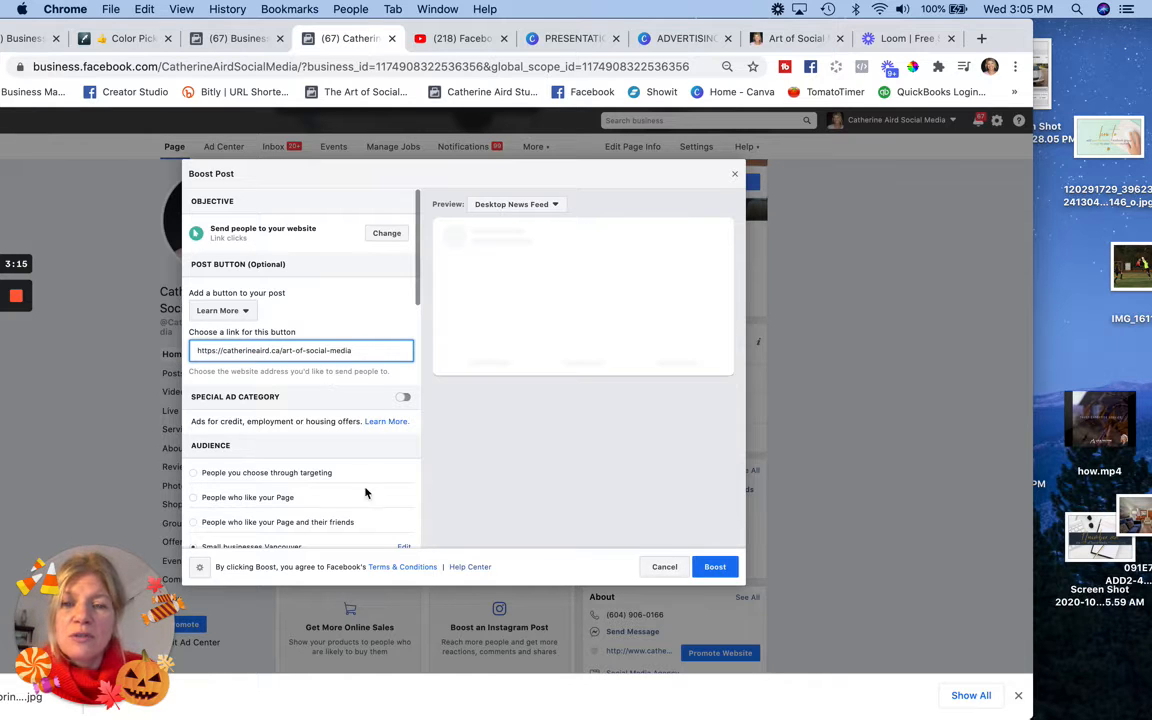
scroll(586, 417, down, 2)
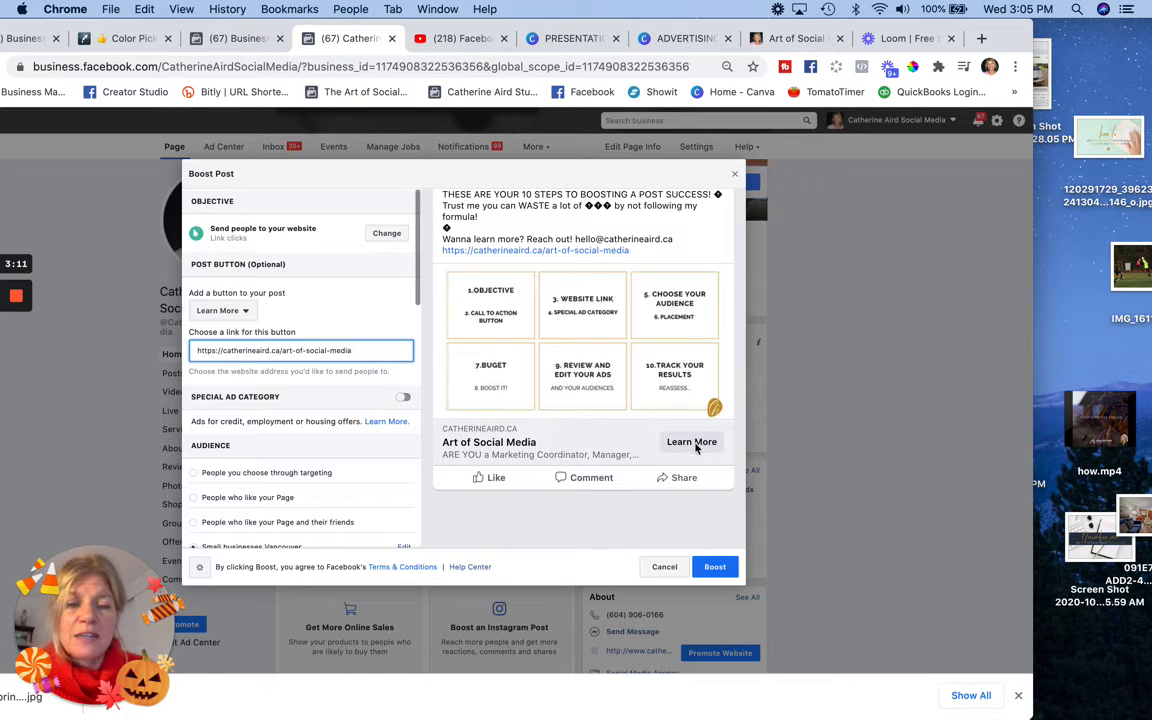
scroll(655, 455, up, 2)
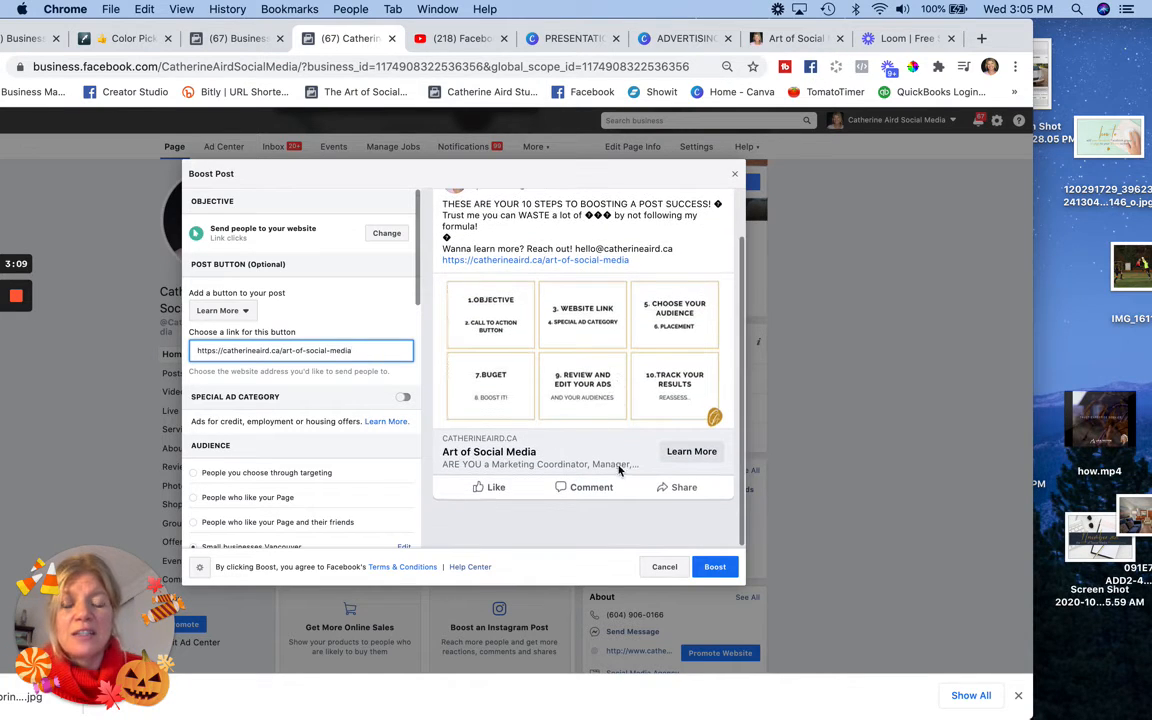
scroll(648, 460, up, 3)
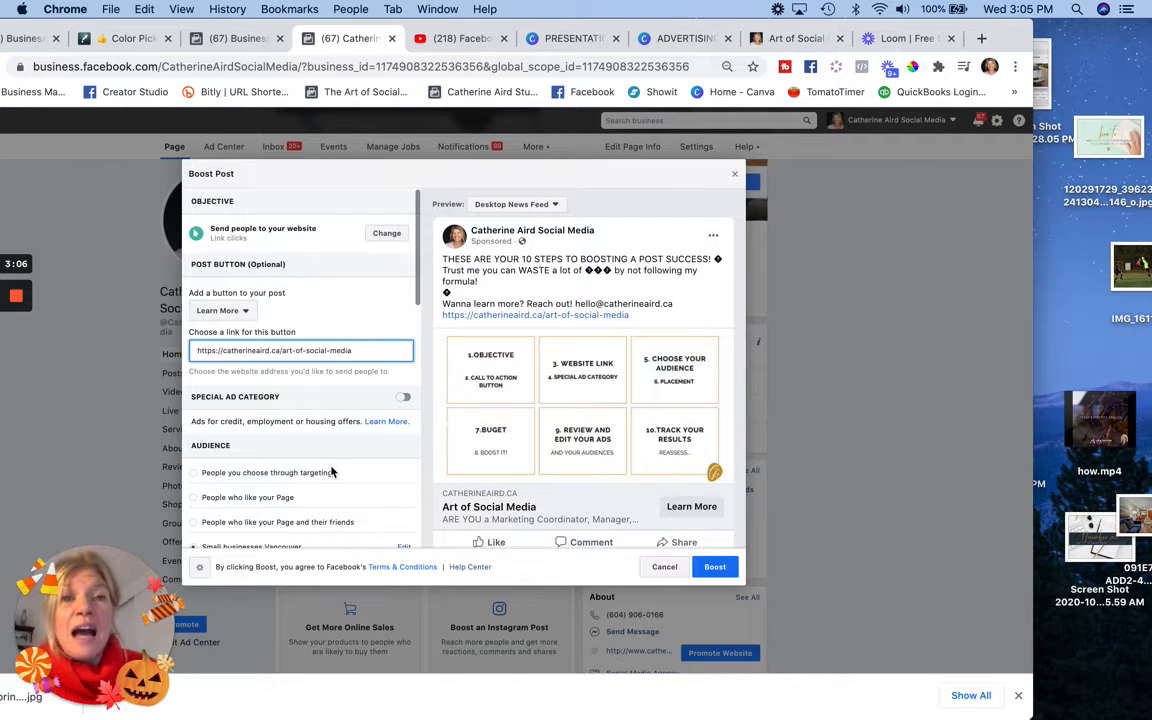
- Turn on the special ad category, review its Housing option, and turn the category off again
scroll(333, 472, down, 3)
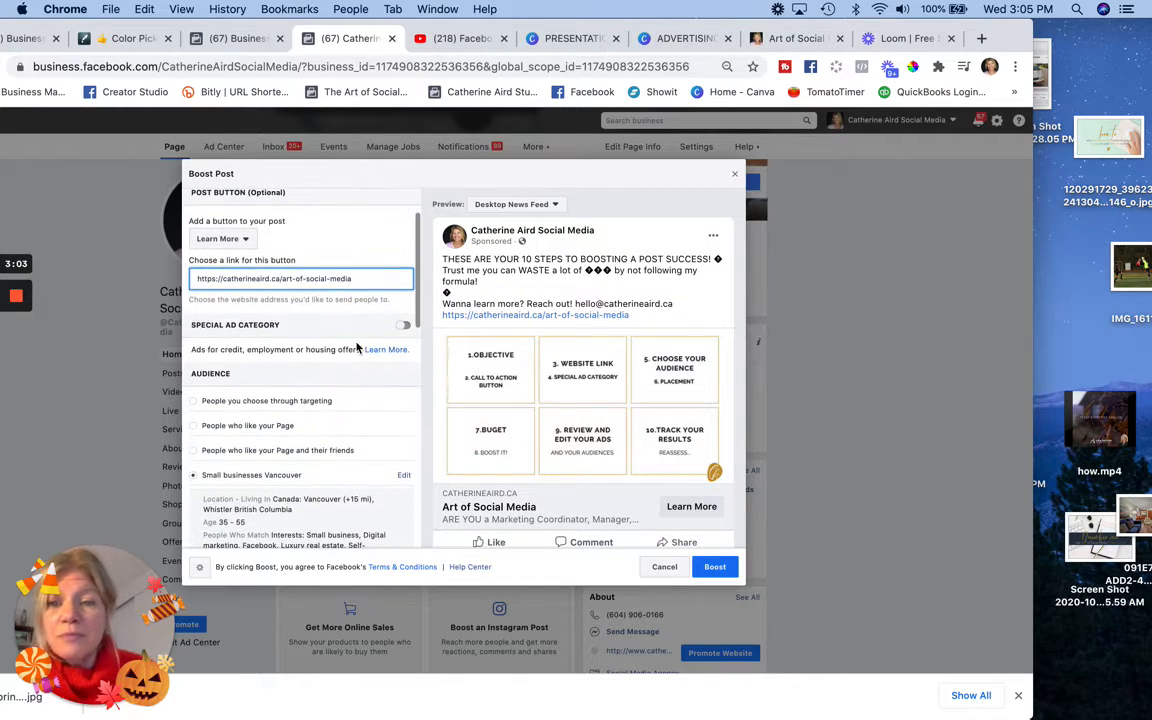
click(403, 325)
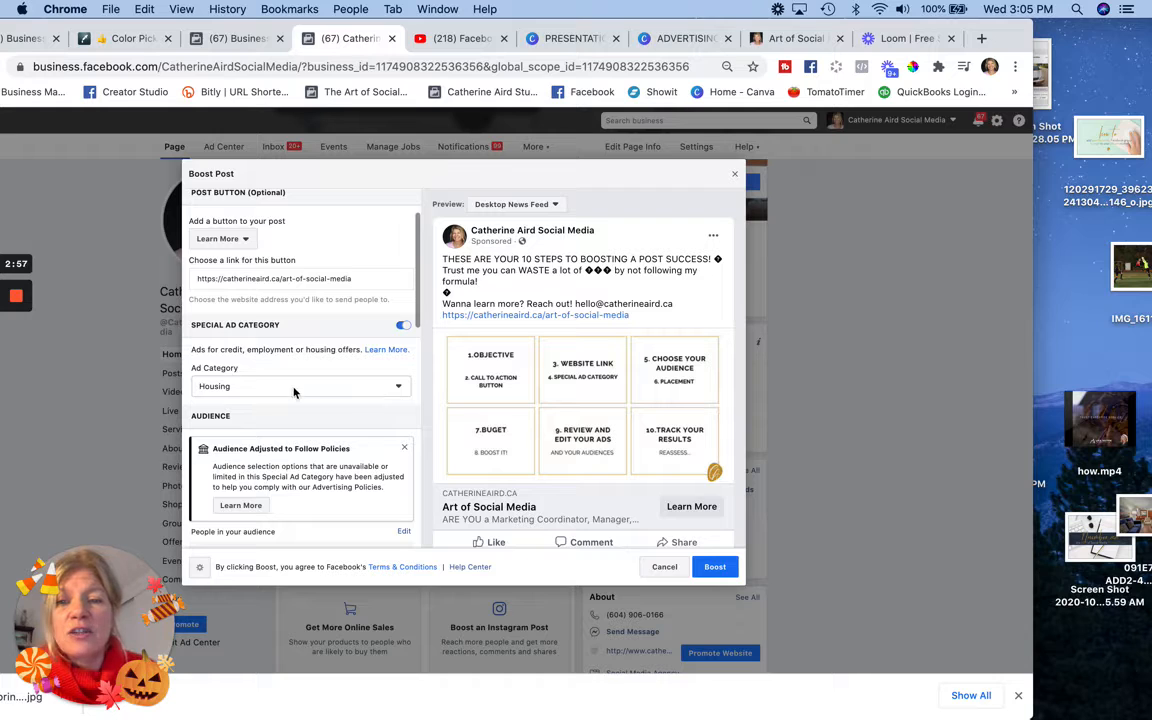
click(397, 392)
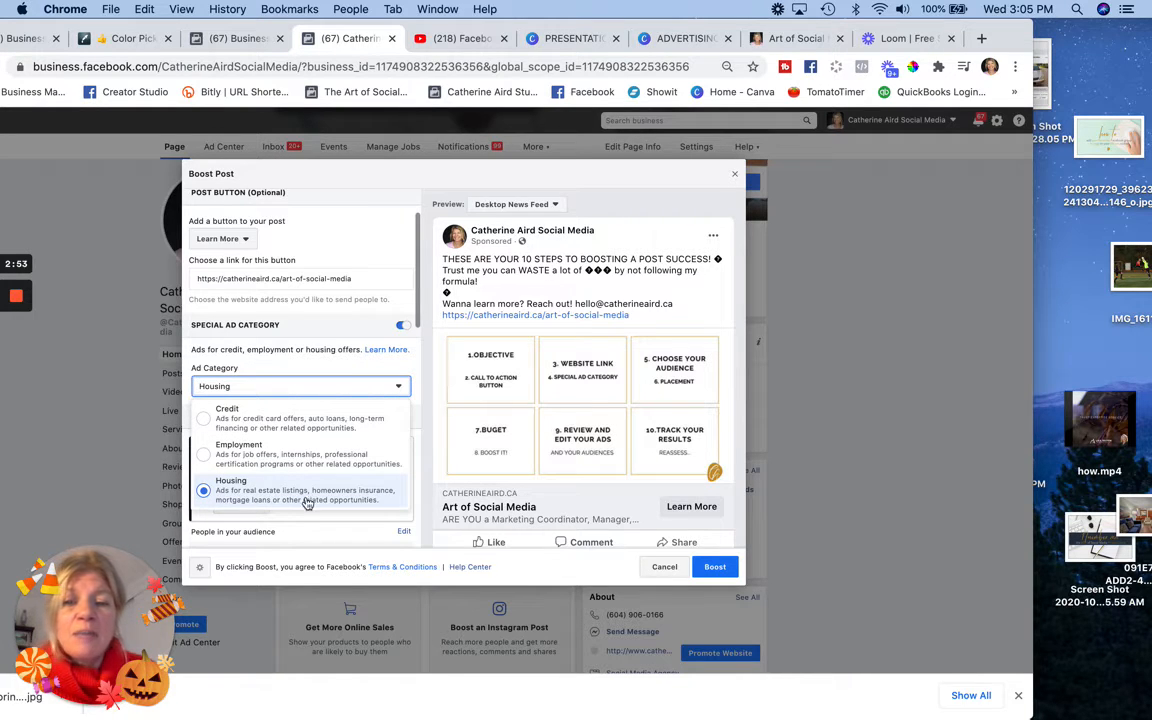
click(387, 370)
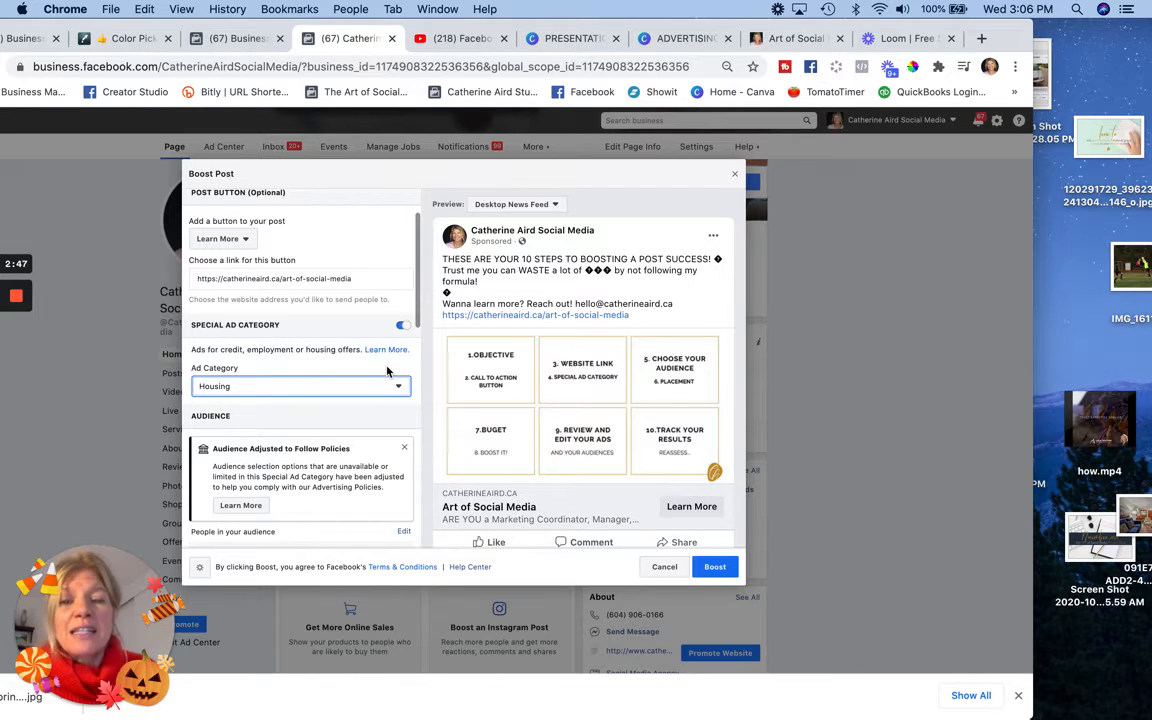
click(403, 328)
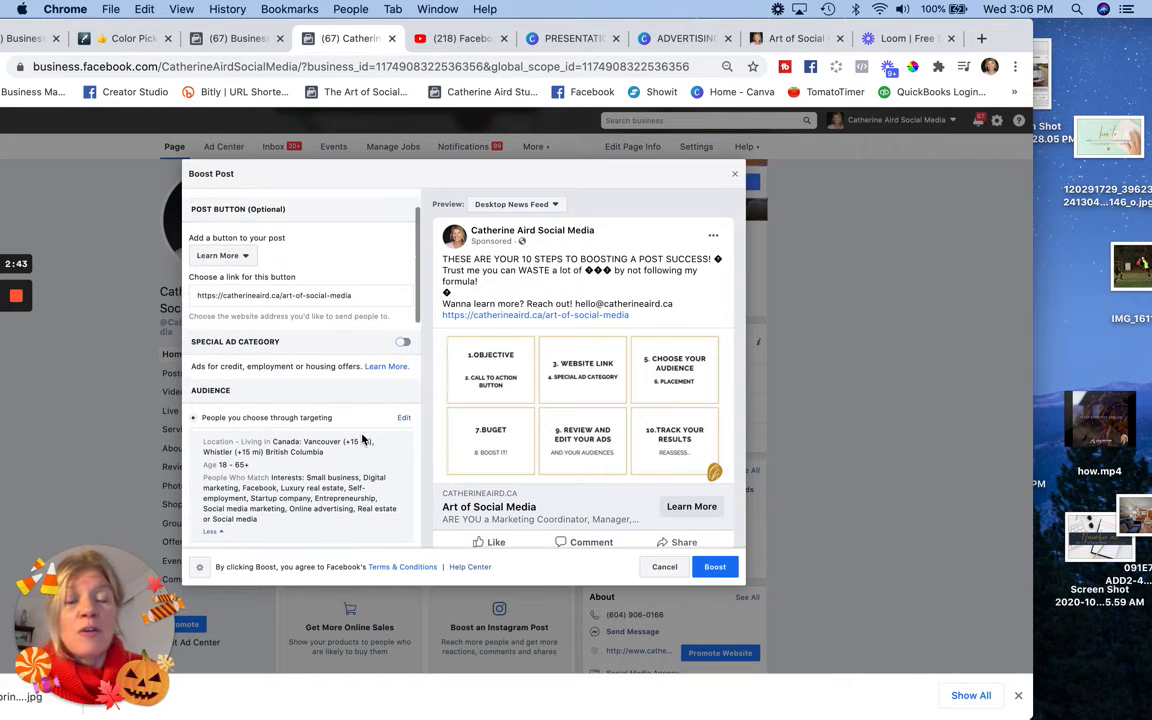
- Create a new audience for the boost and name it "Vancouver Small Business Owners"
scroll(351, 447, down, 3)
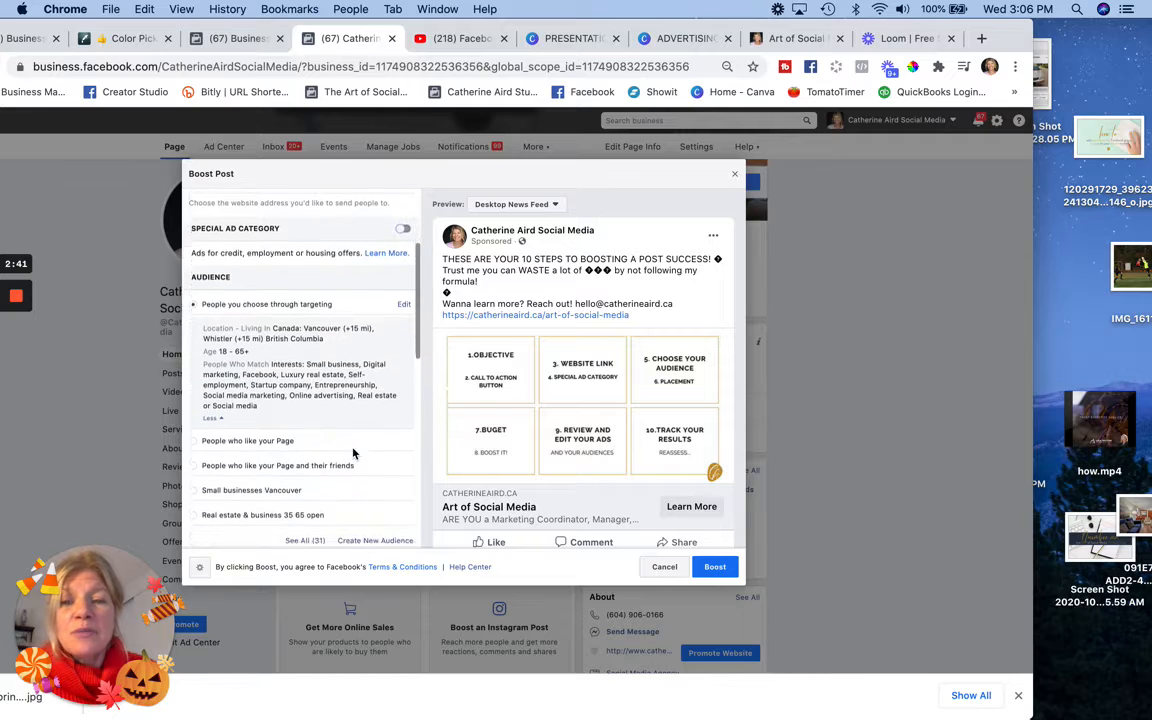
scroll(352, 453, down, 5)
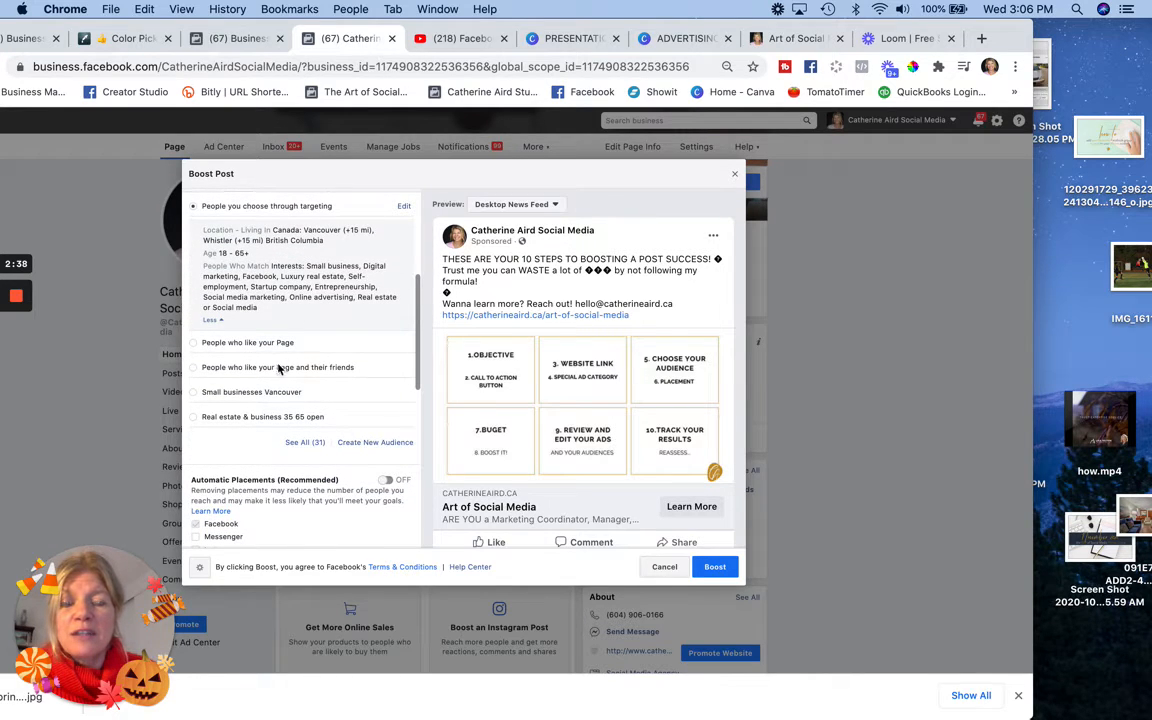
click(378, 443)
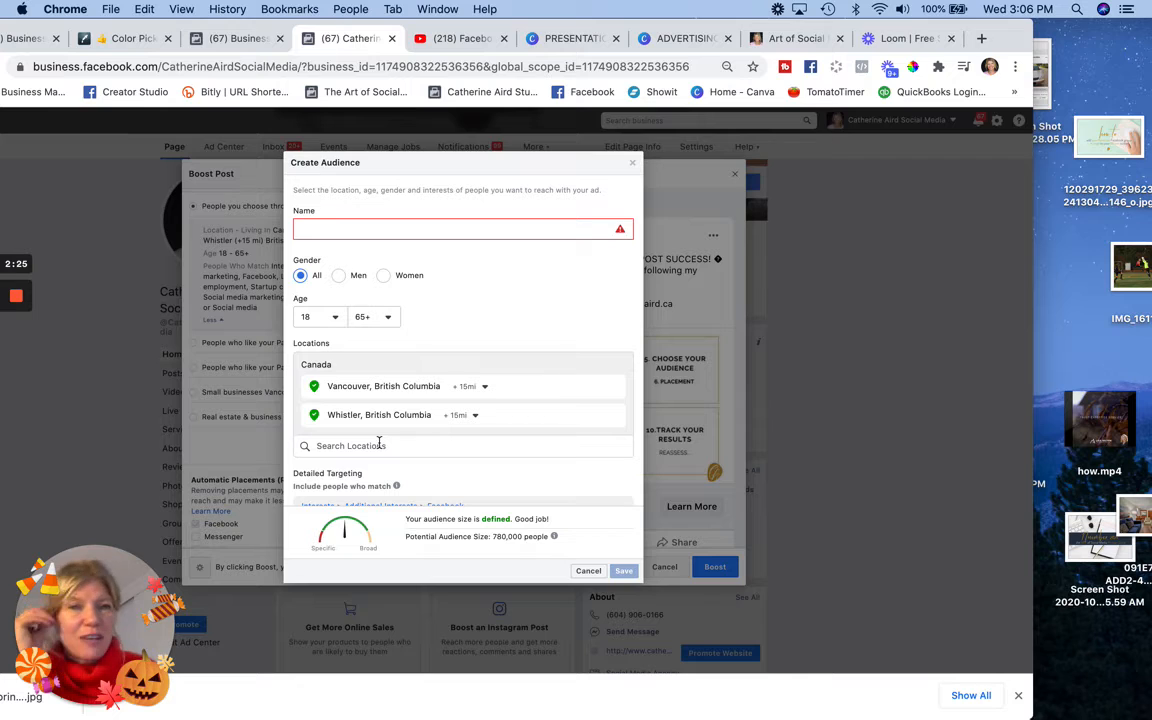
click(308, 228)
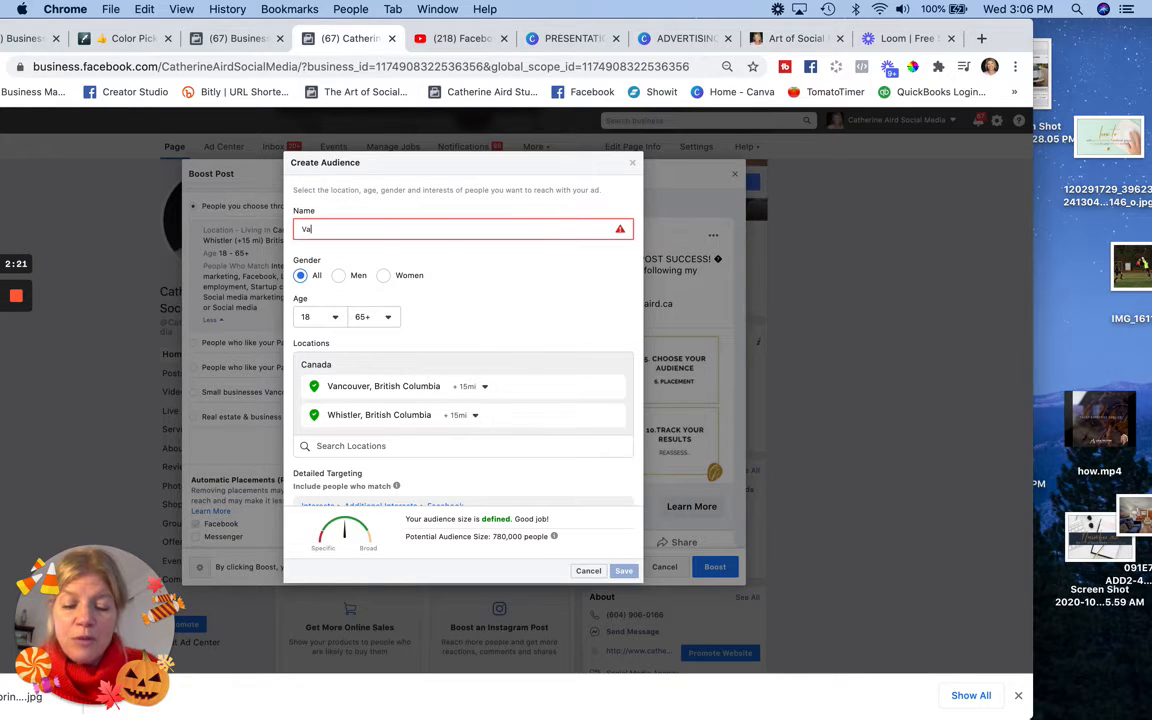
text(Vancouver)
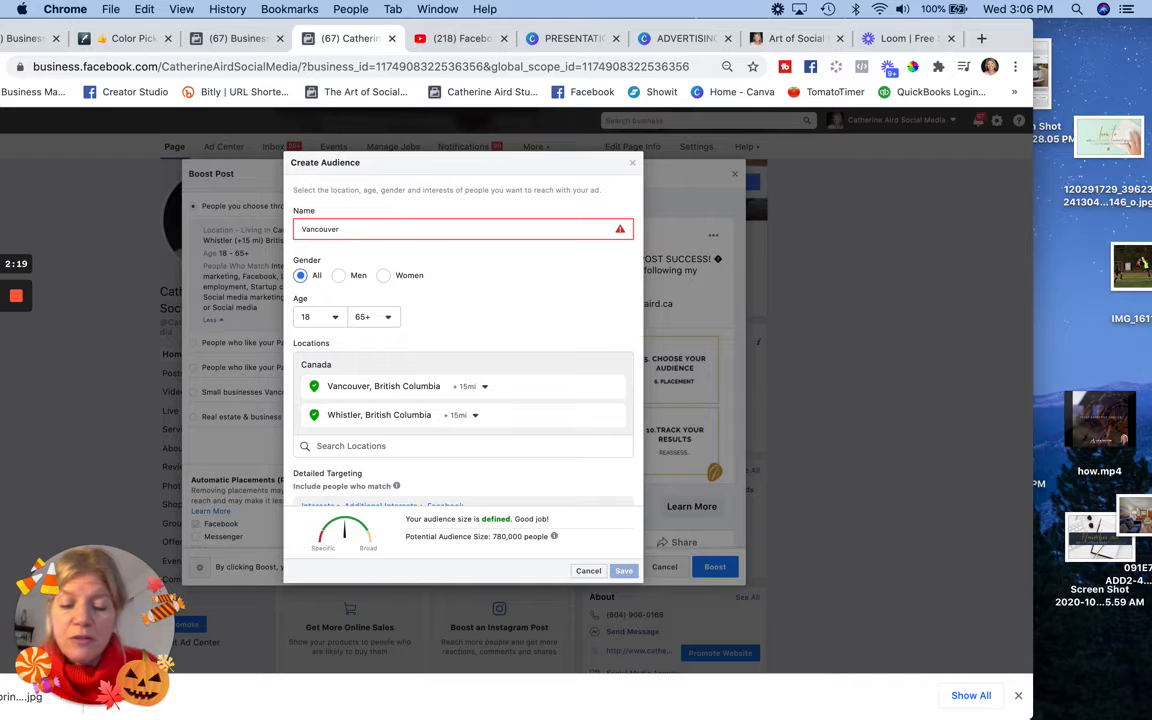
text( Small Business Owners)
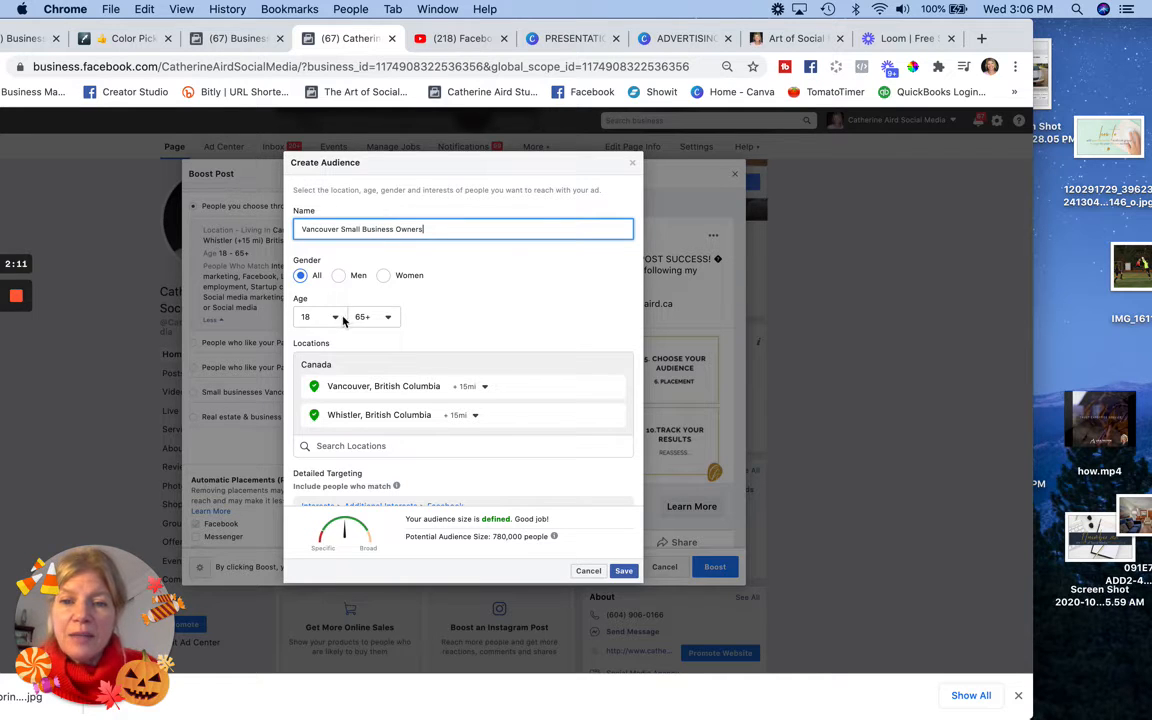
- Set the new audience's age range to 35 through 55
click(334, 316)
scroll(330, 424, down, 3)
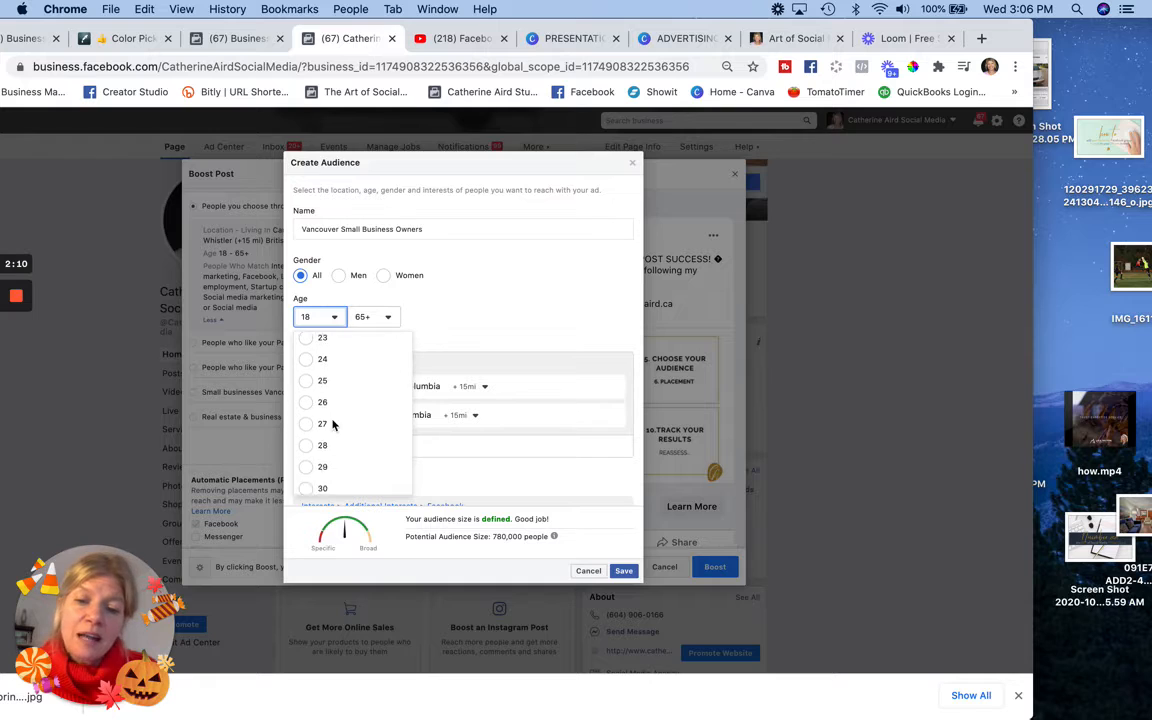
scroll(333, 424, down, 5)
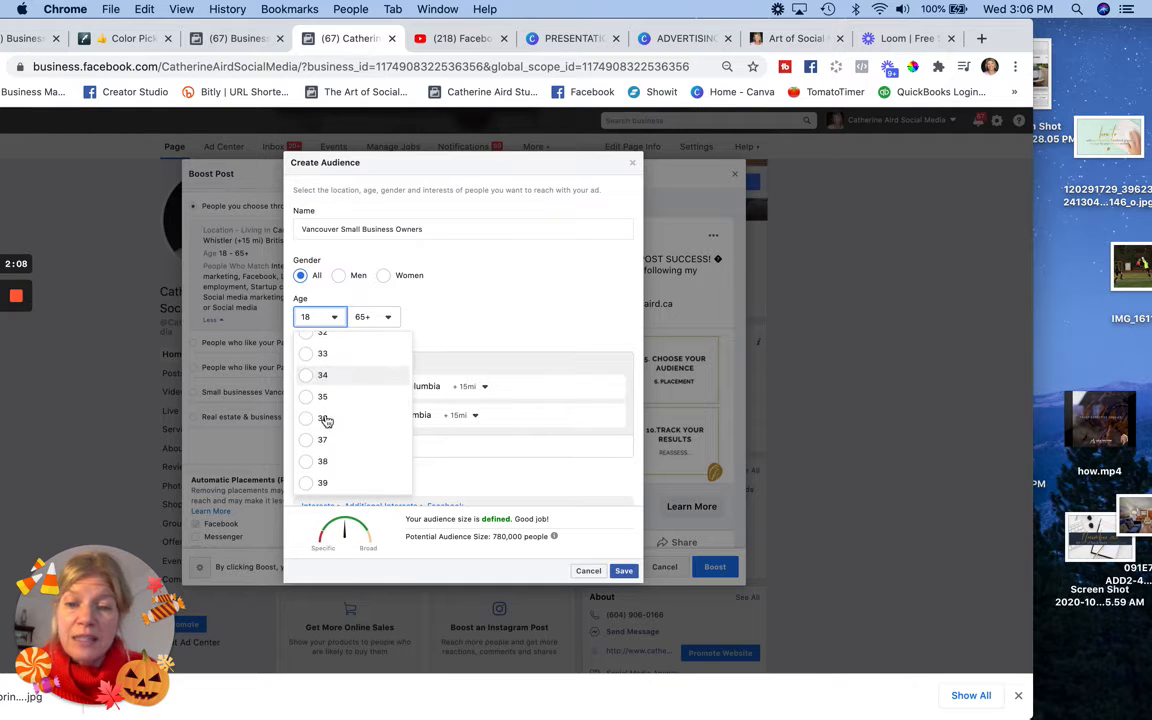
click(311, 401)
click(390, 320)
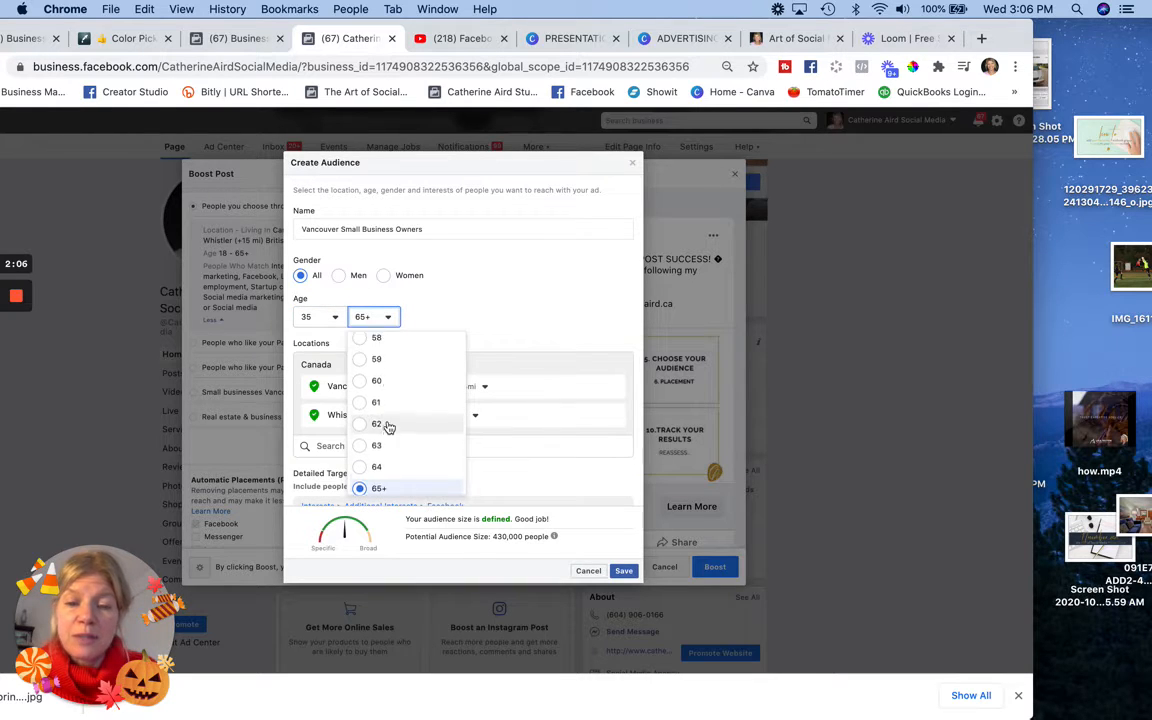
scroll(386, 427, up, 3)
scroll(389, 427, up, 5)
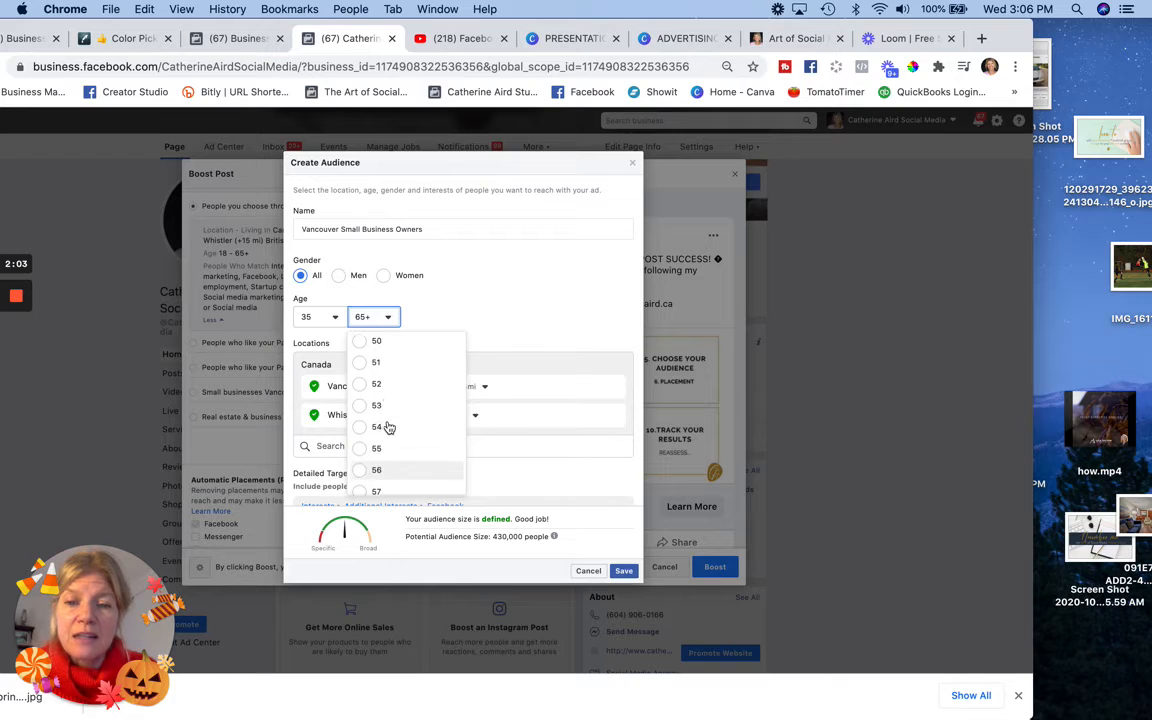
scroll(389, 427, down, 4)
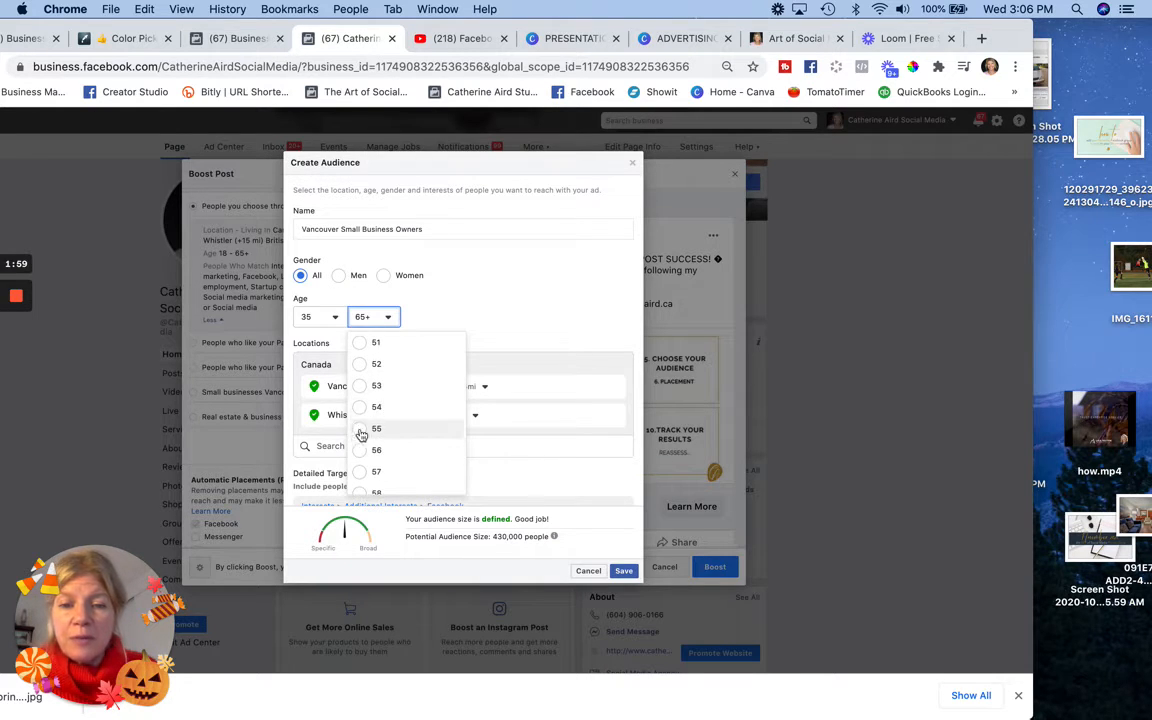
click(362, 429)
- Limit the audience's Vancouver location to the current city only, without a surrounding radius
scroll(494, 429, down, 1)
scroll(565, 418, down, 3)
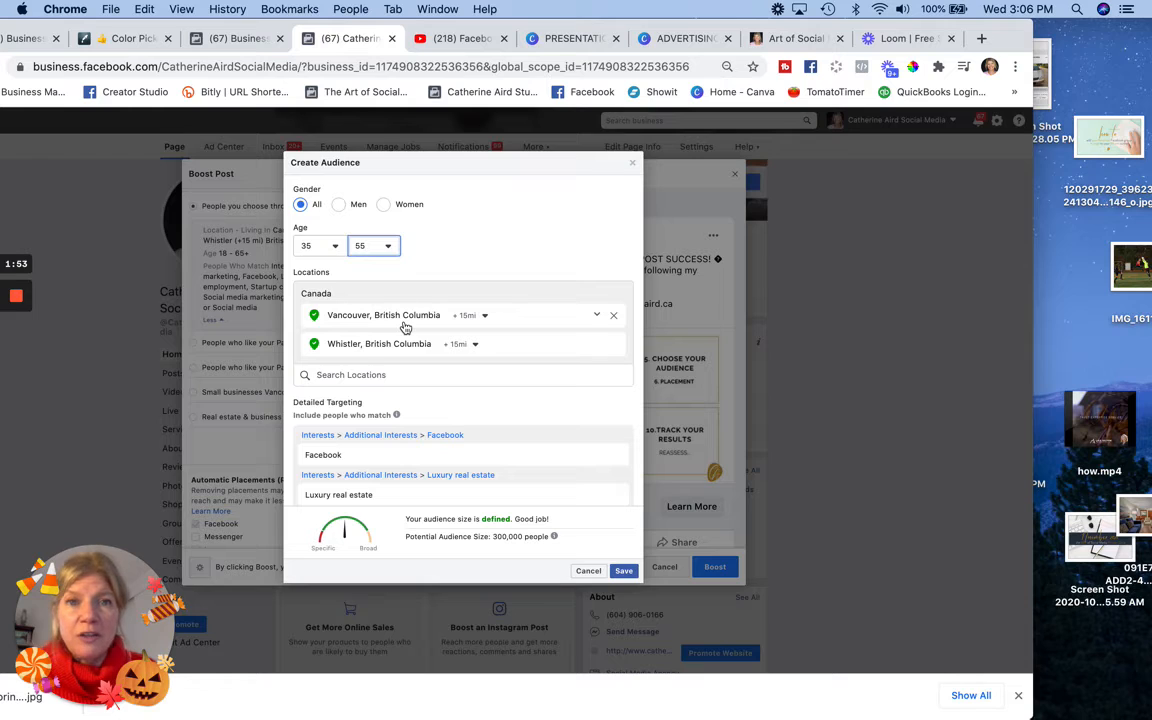
click(345, 376)
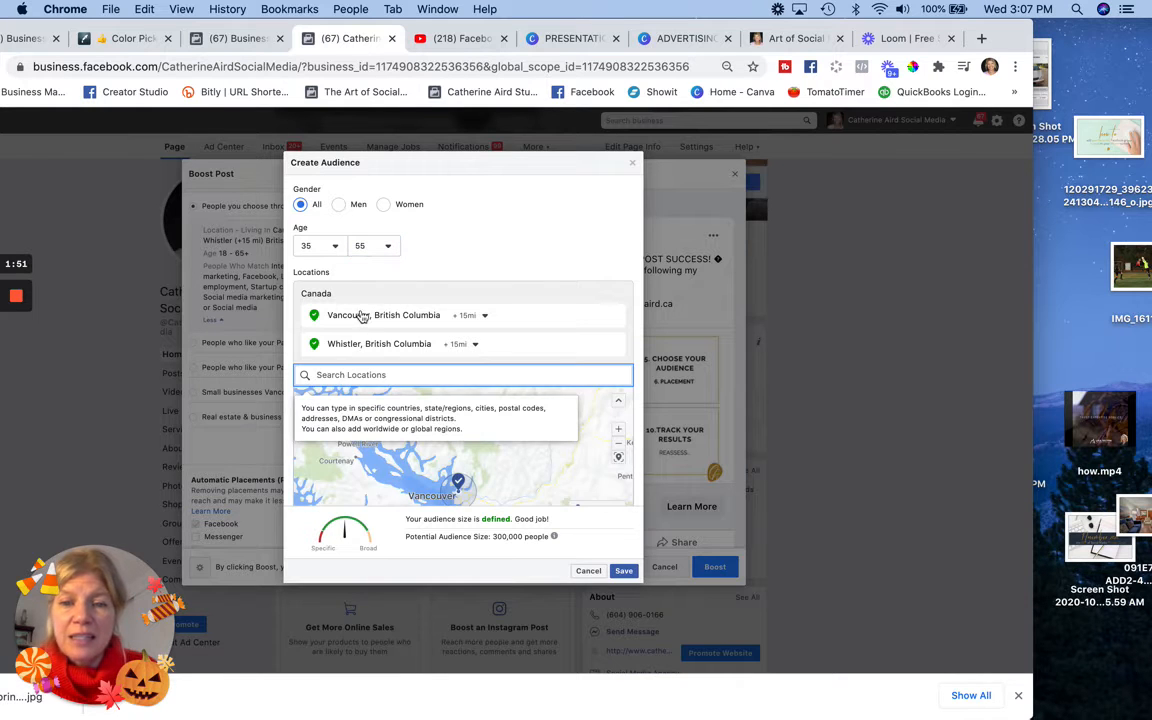
click(482, 318)
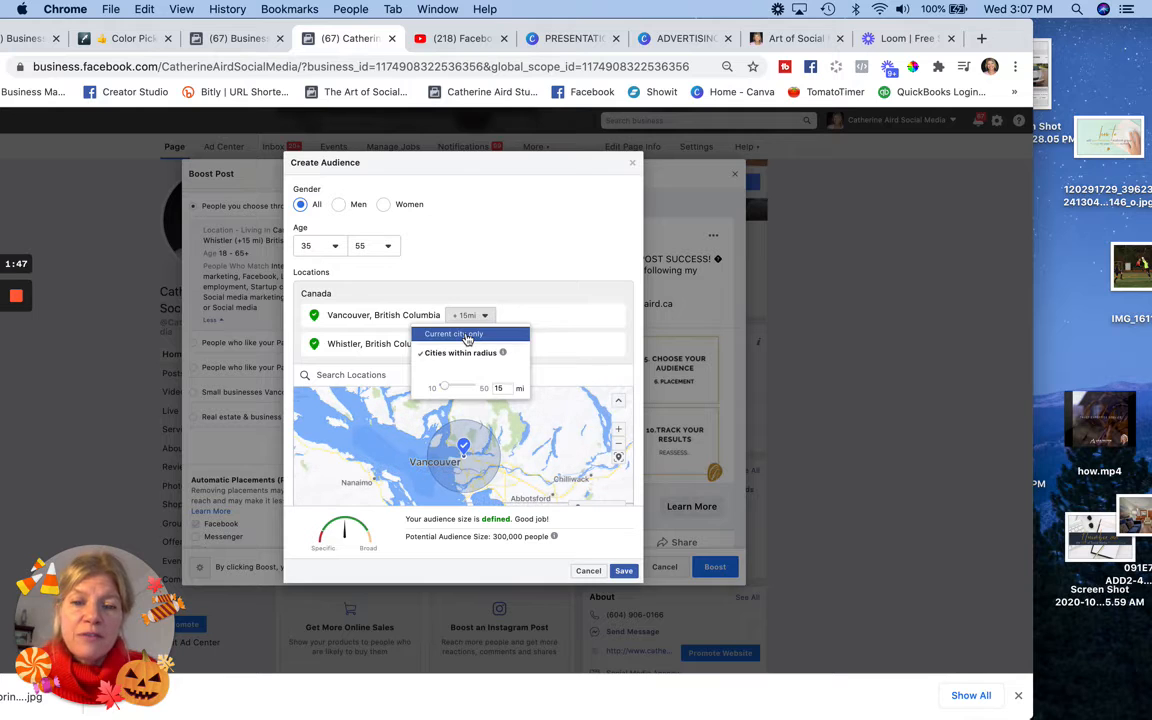
click(466, 336)
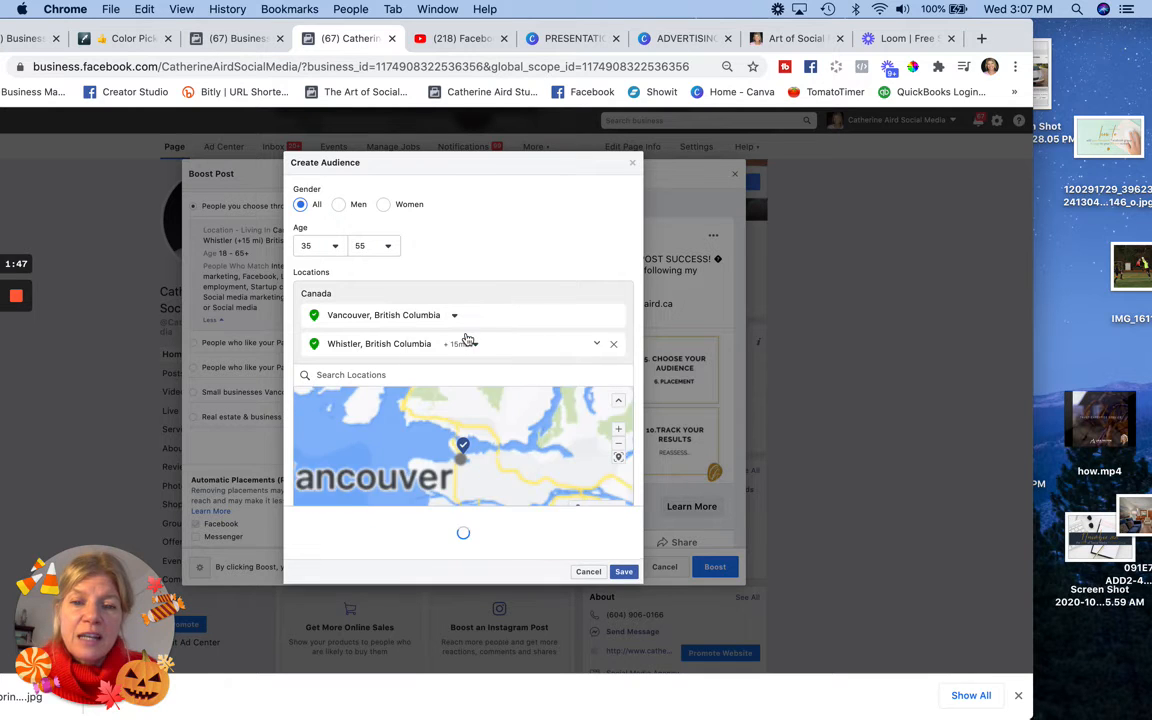
- Add Pemberton, British Columbia, Canada to the audience's locations, limit it to the current city only, and check the targeted area on the map
click(406, 377)
text(pemberton)
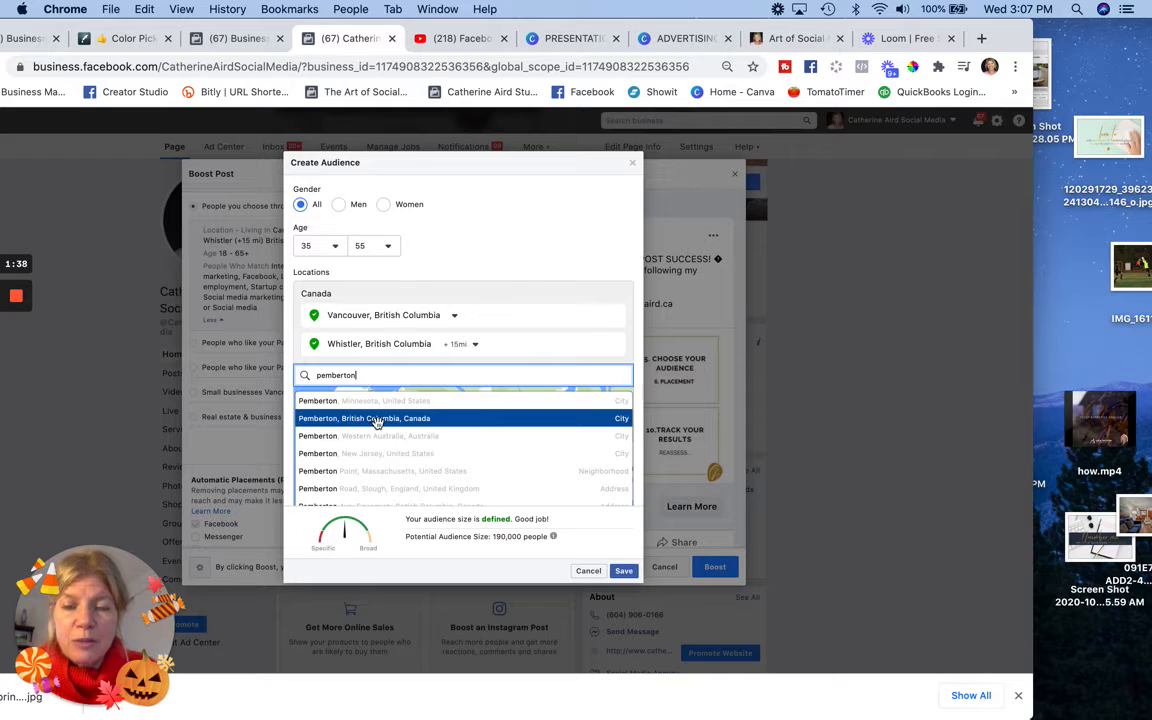
click(378, 424)
click(488, 291)
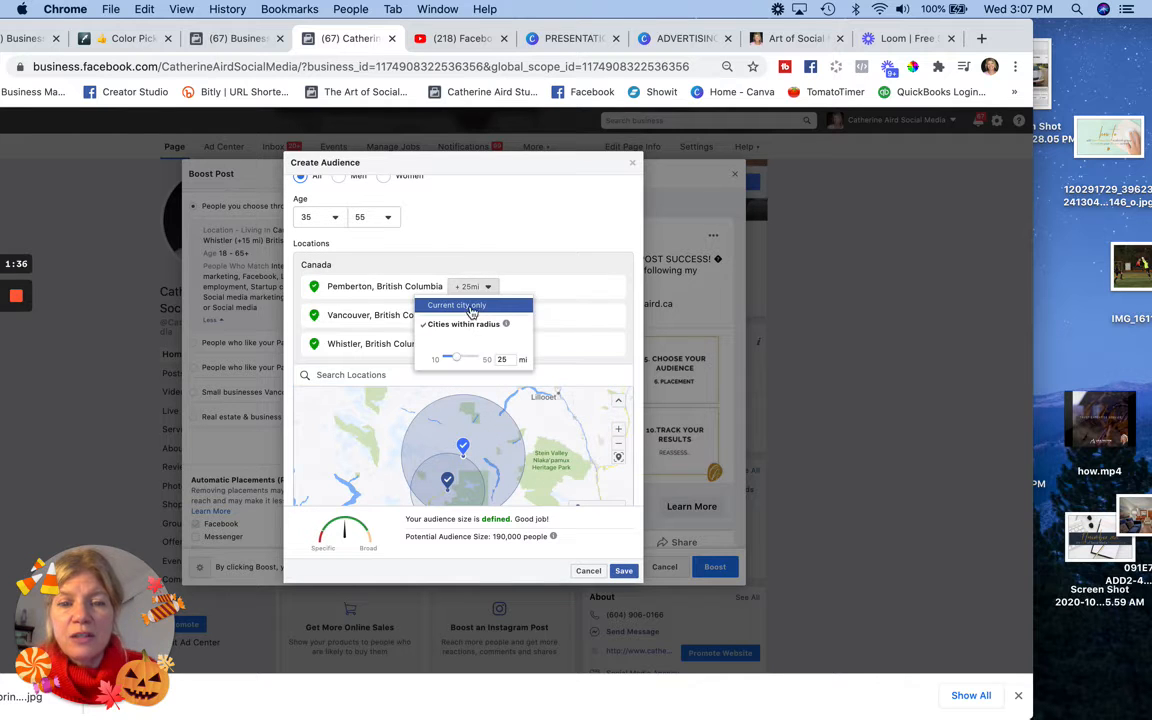
click(468, 304)
scroll(427, 430, down, 3)
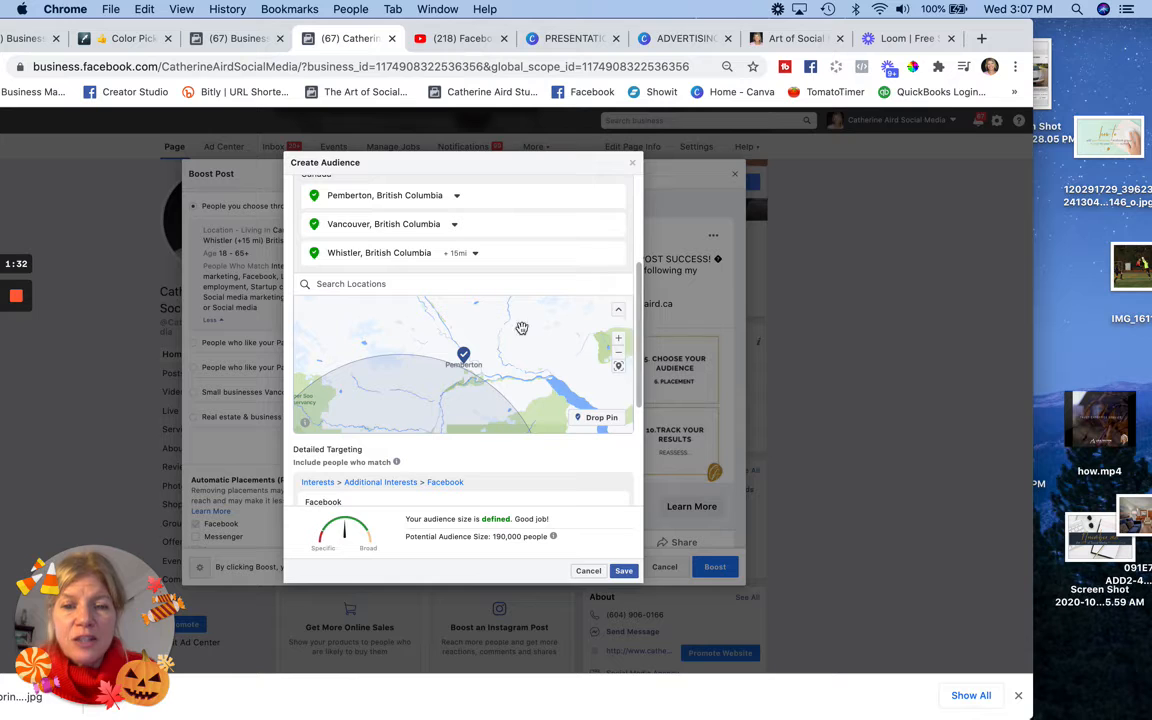
click(619, 354)
click(620, 360)
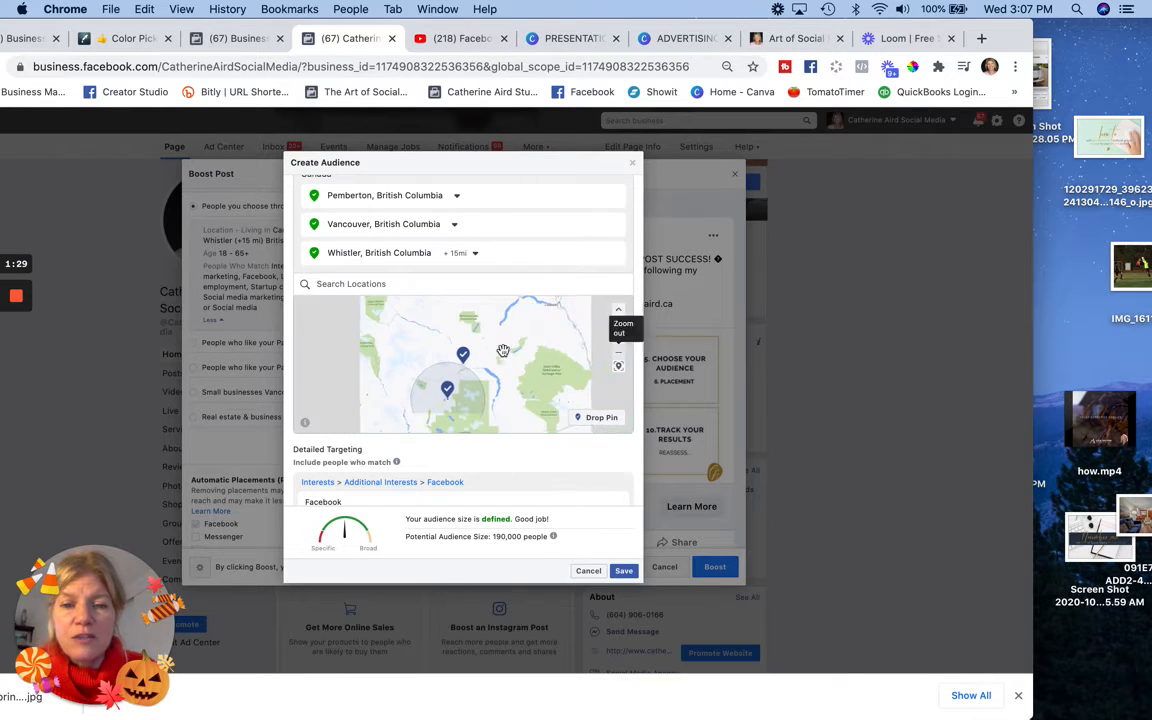
- Review the detailed targeting interests and add the "Small business owners" behavior to them
scroll(549, 459, down, 1)
scroll(551, 461, down, 2)
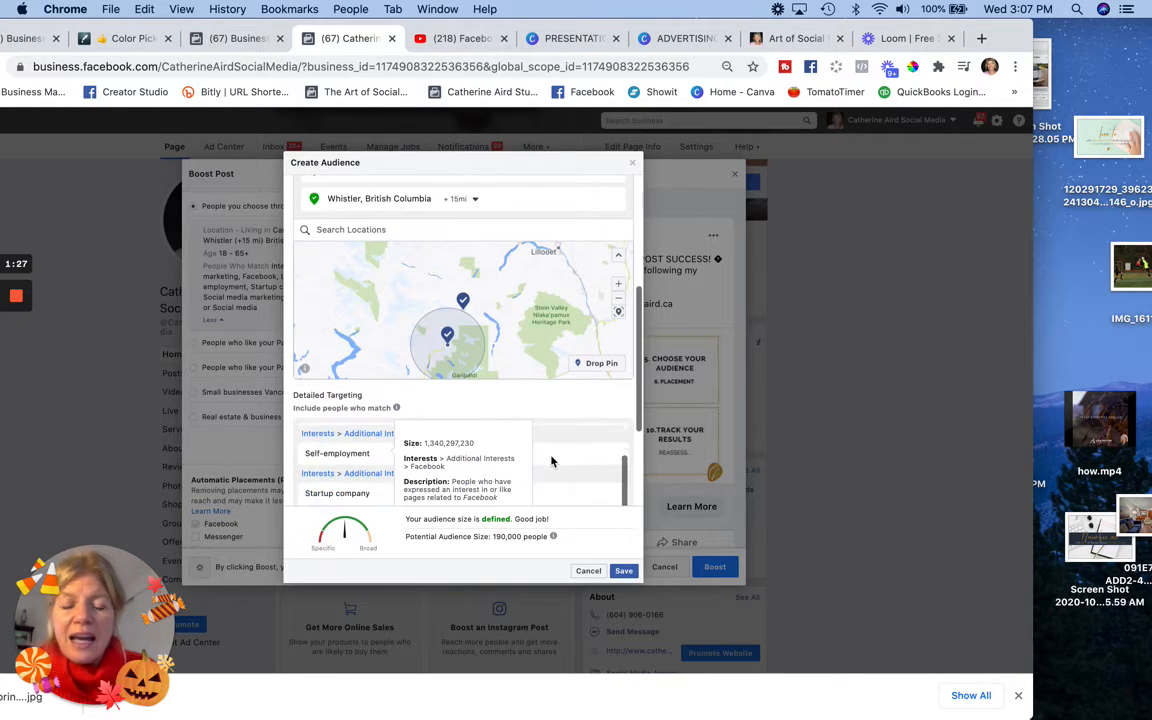
scroll(551, 461, up, 1)
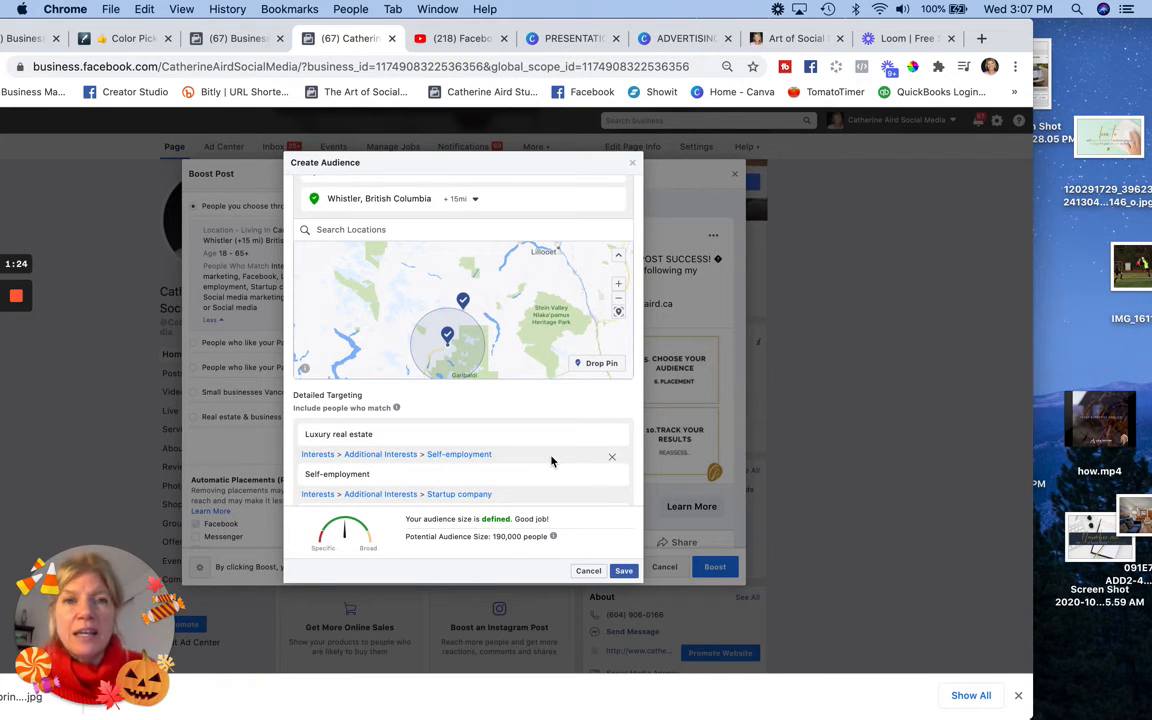
scroll(551, 456, down, 5)
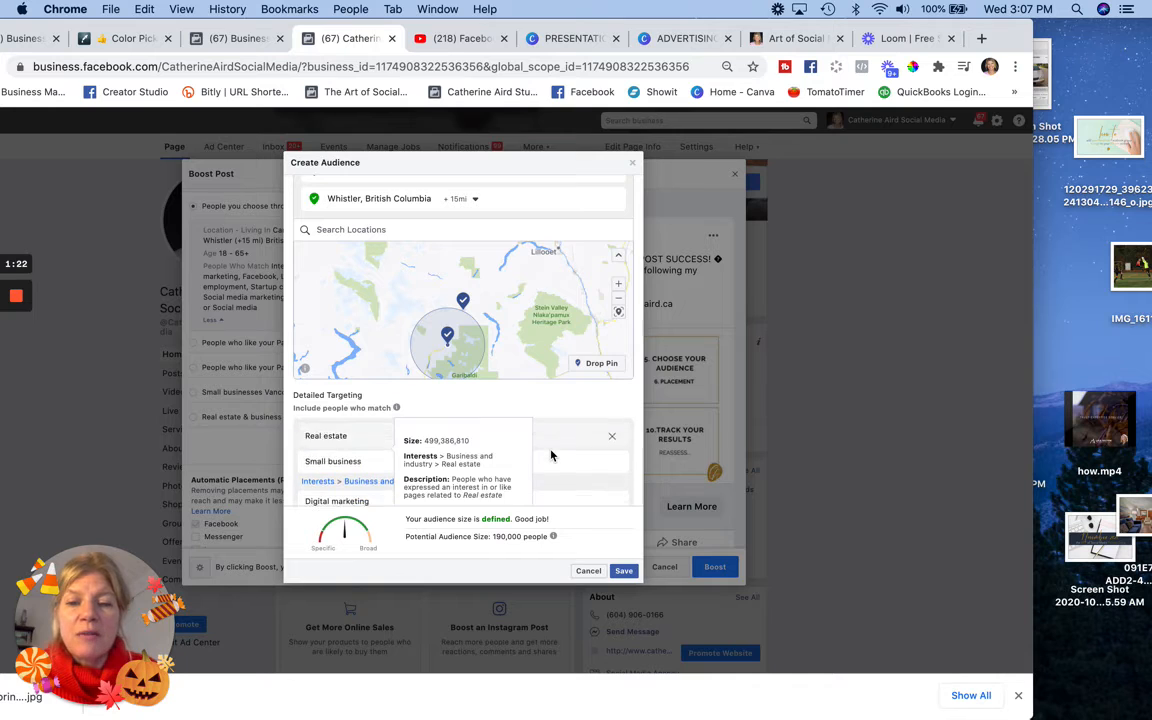
scroll(551, 456, down, 4)
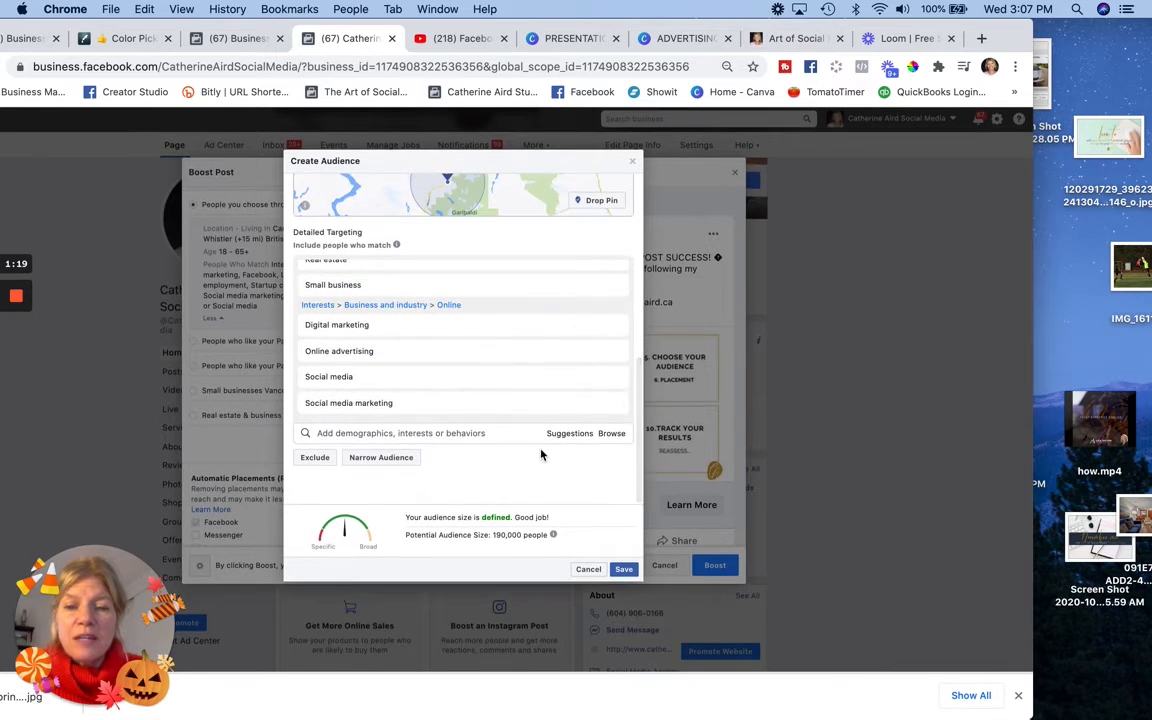
click(462, 437)
text(sine)
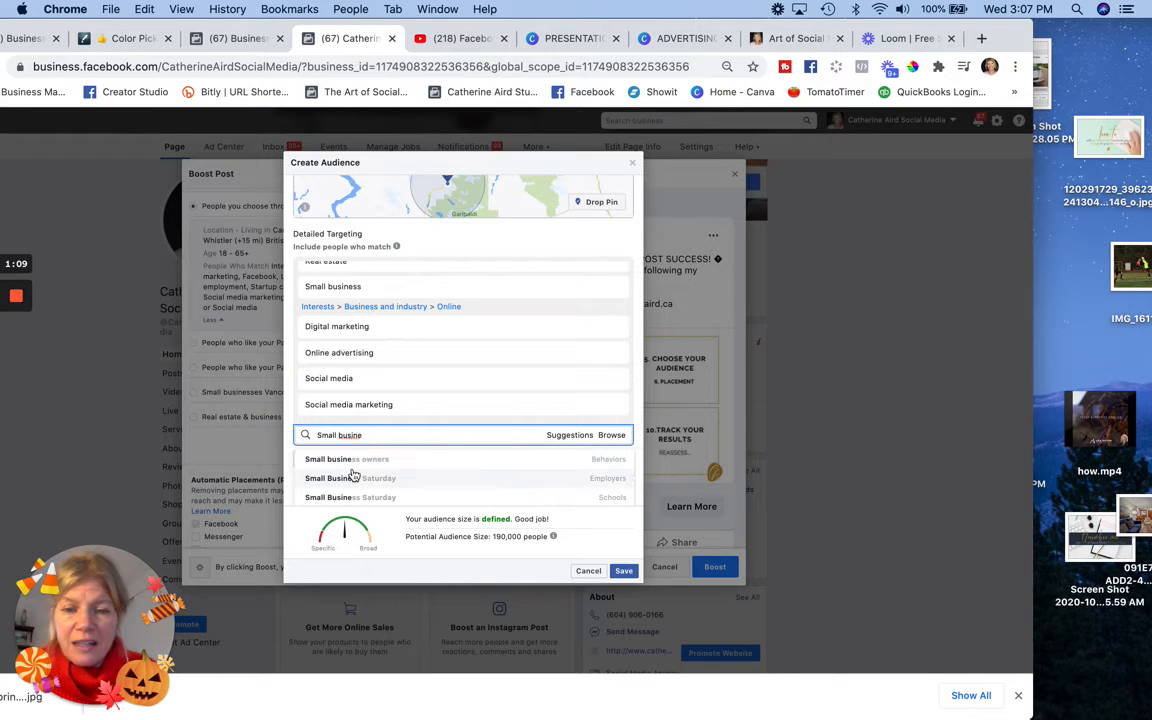
click(466, 462)
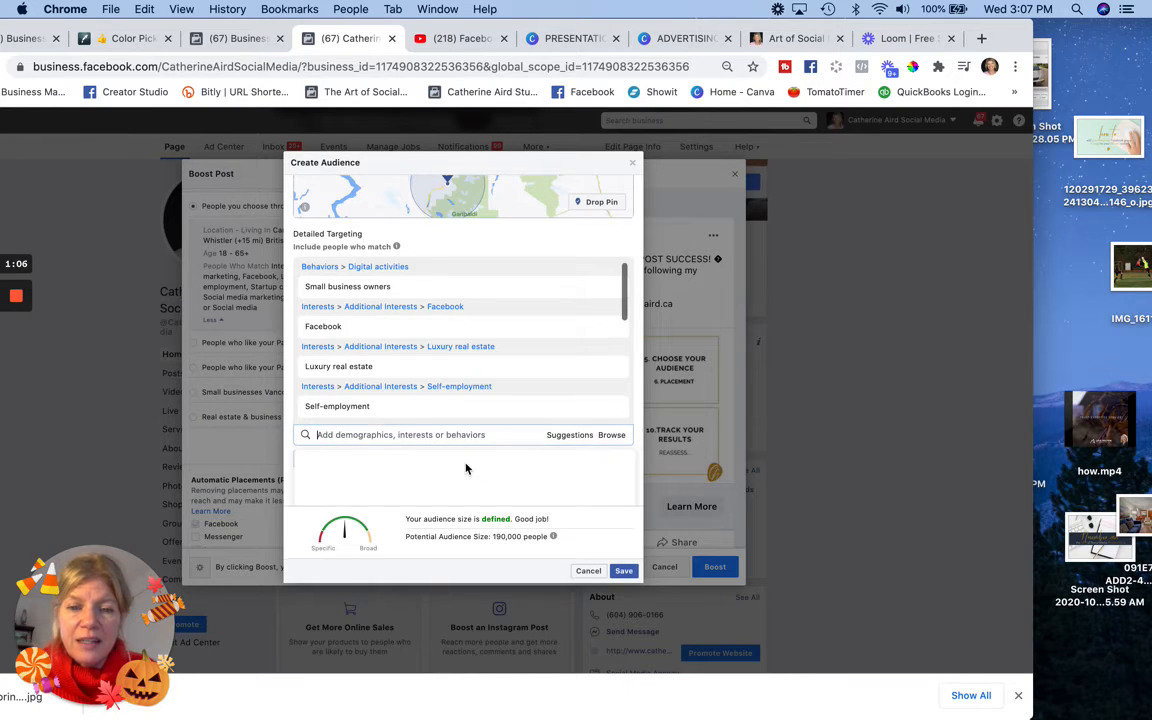
- Look through the suggested targeting interests without adding any, and save the new audience
click(576, 438)
scroll(474, 472, down, 2)
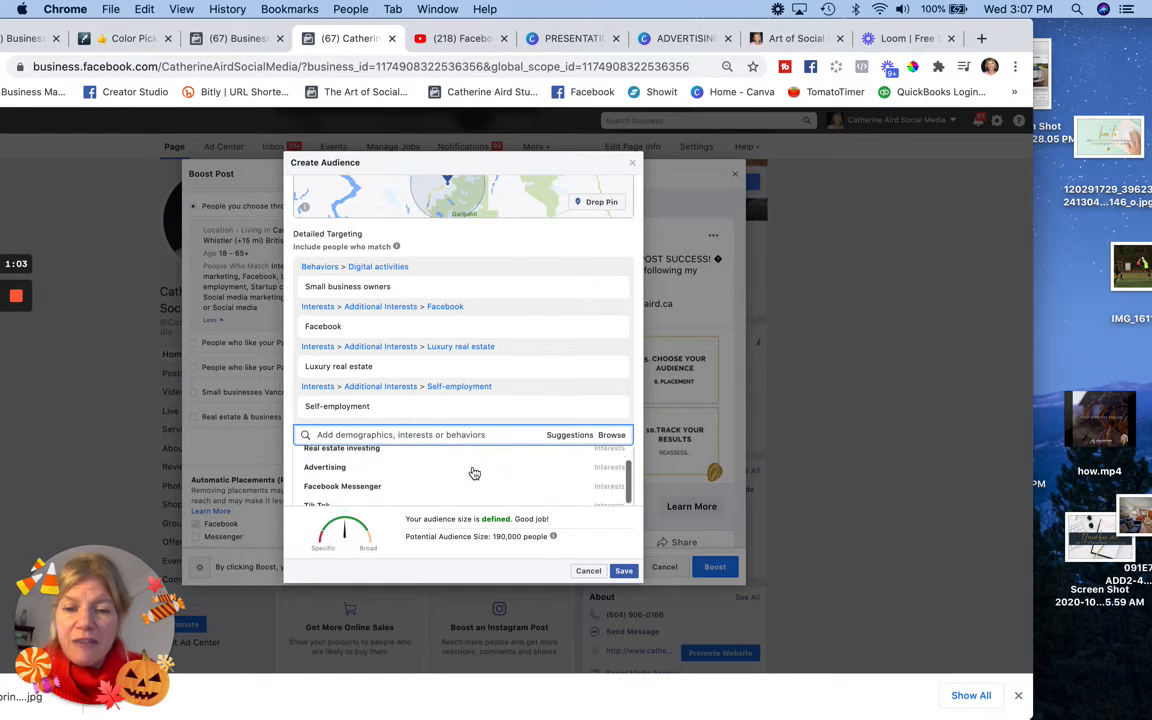
scroll(474, 472, down, 2)
scroll(480, 460, up, 4)
mouse_move(510, 389)
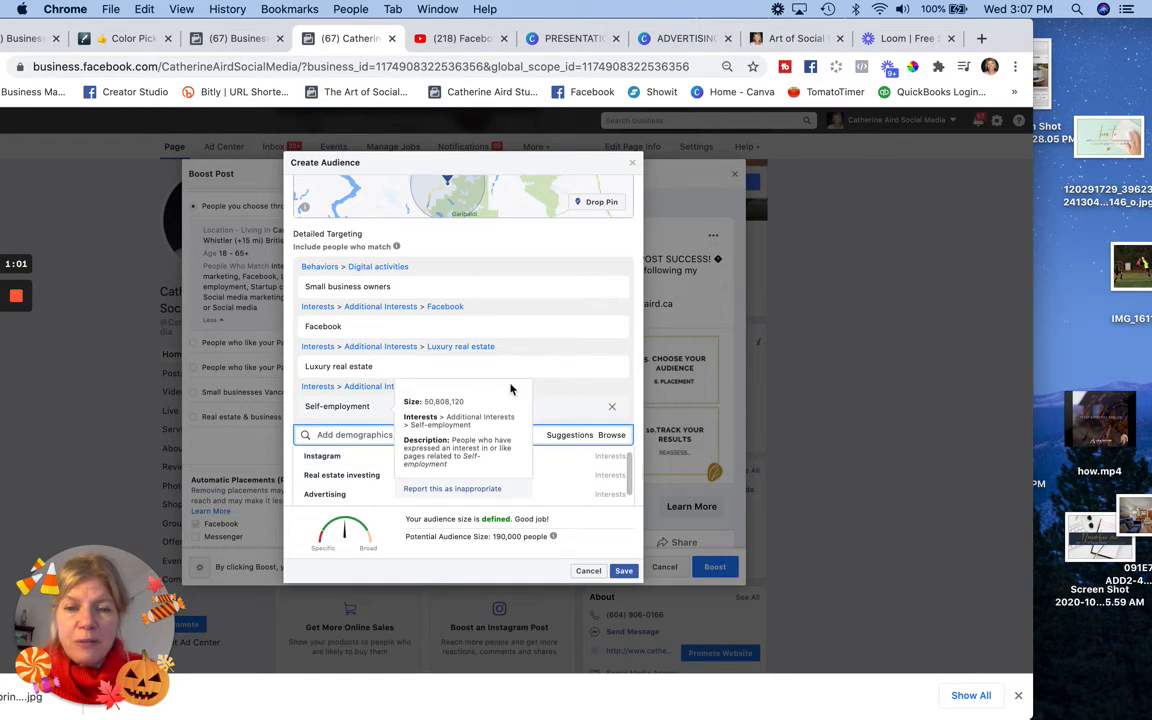
mouse_move(416, 293)
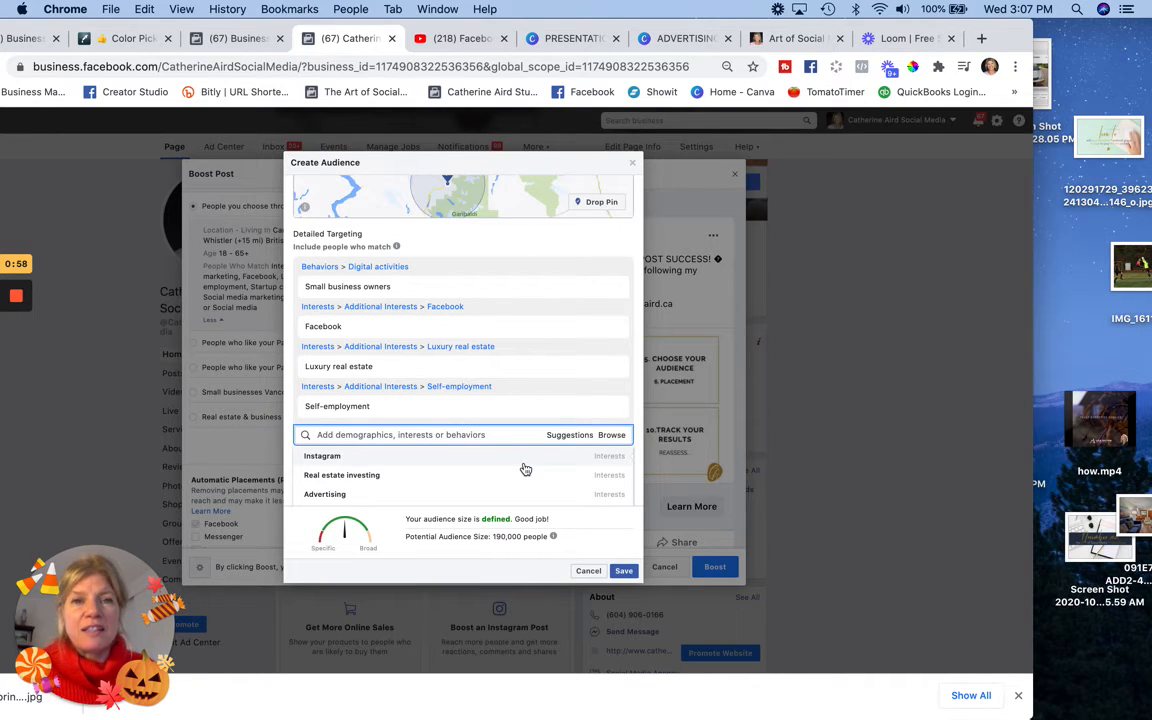
scroll(525, 469, down, 3)
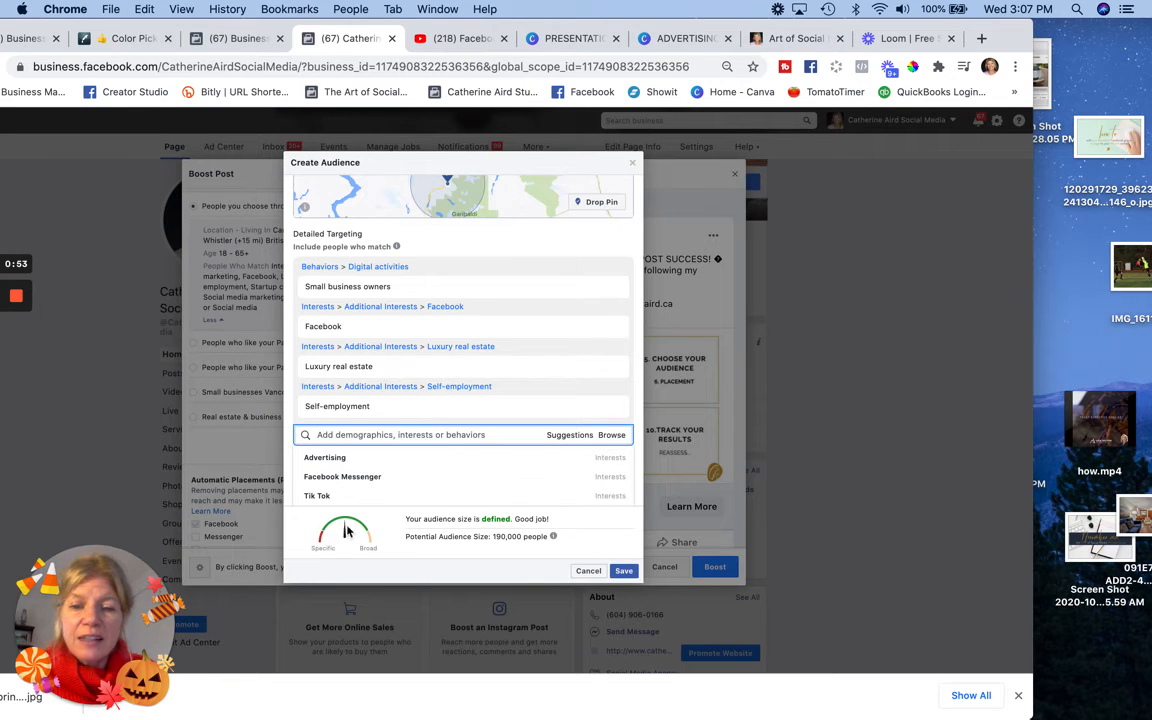
scroll(463, 470, down, 5)
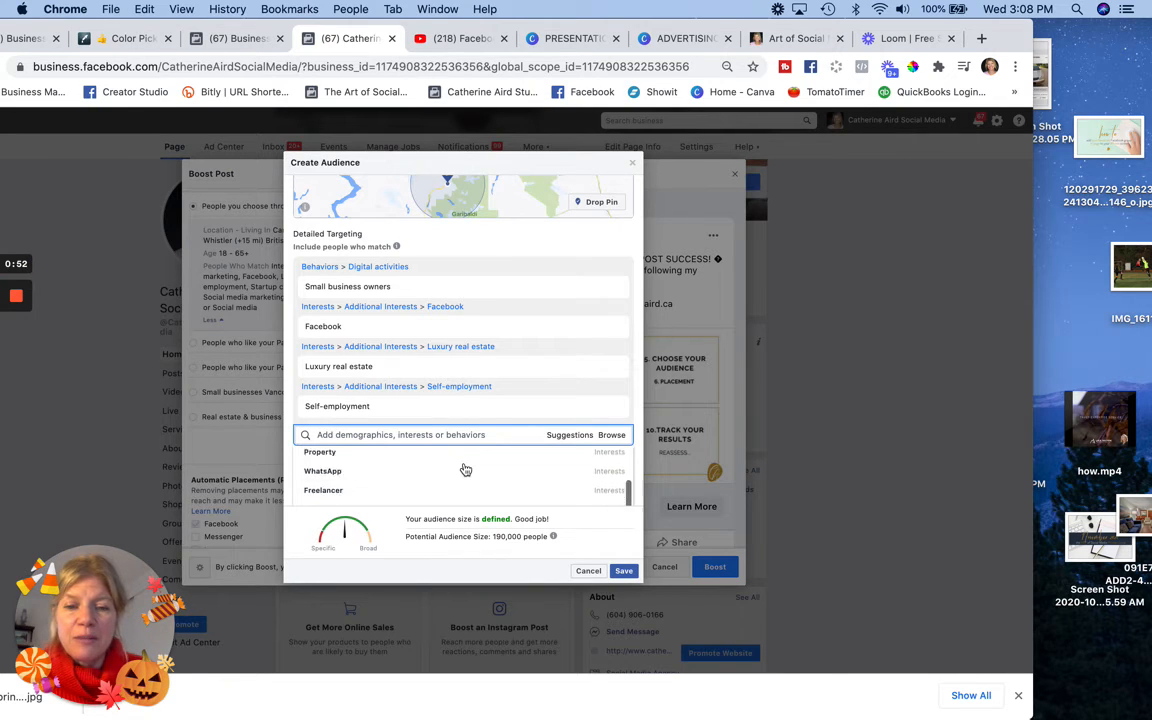
click(624, 571)
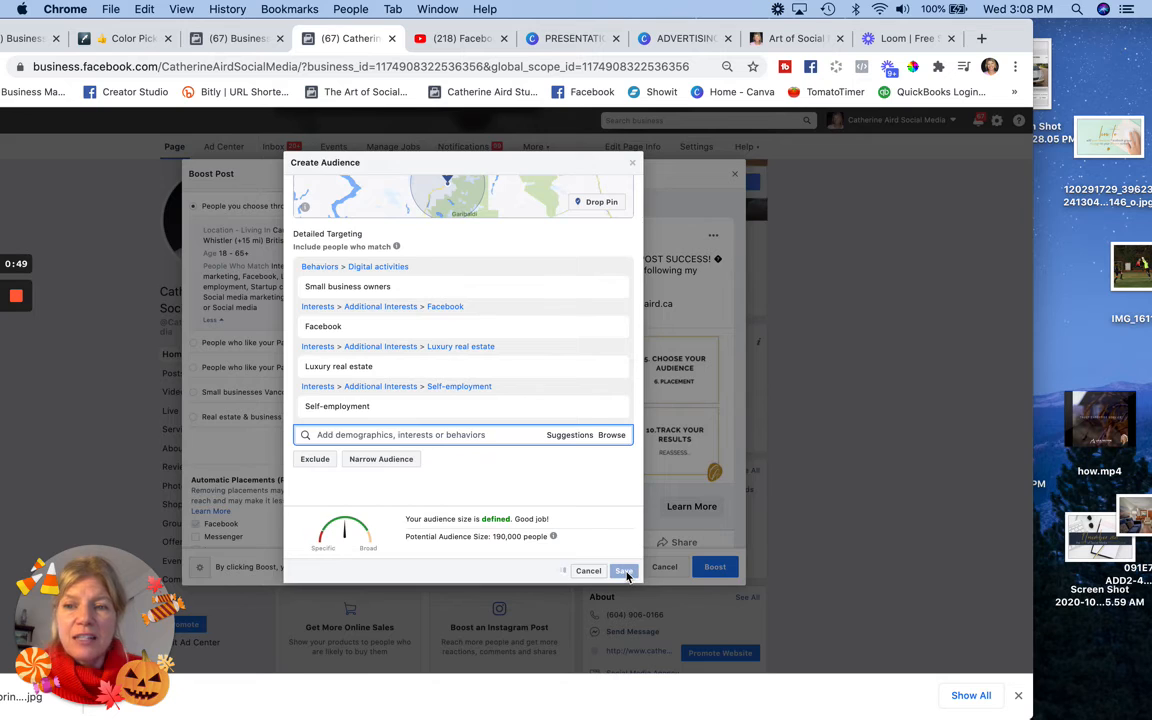
- Turn automatic placements on and off again, and exclude Messenger and Instagram so that only Facebook is selected
scroll(337, 468, down, 3)
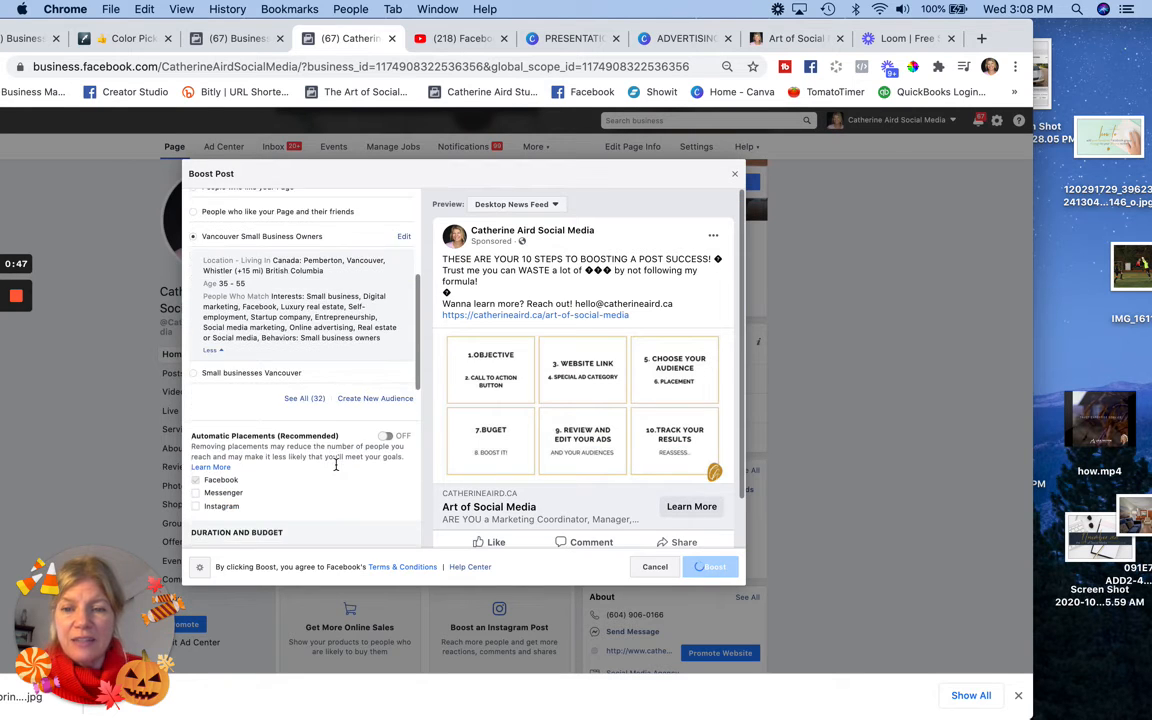
scroll(337, 469, down, 5)
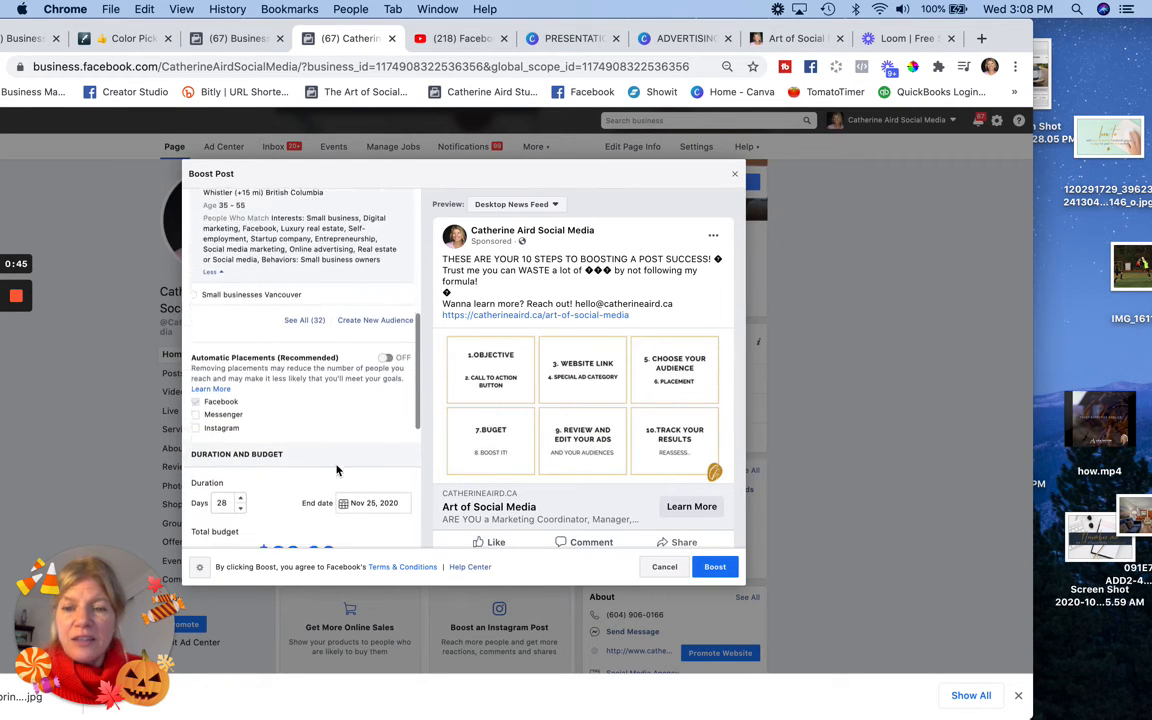
click(387, 298)
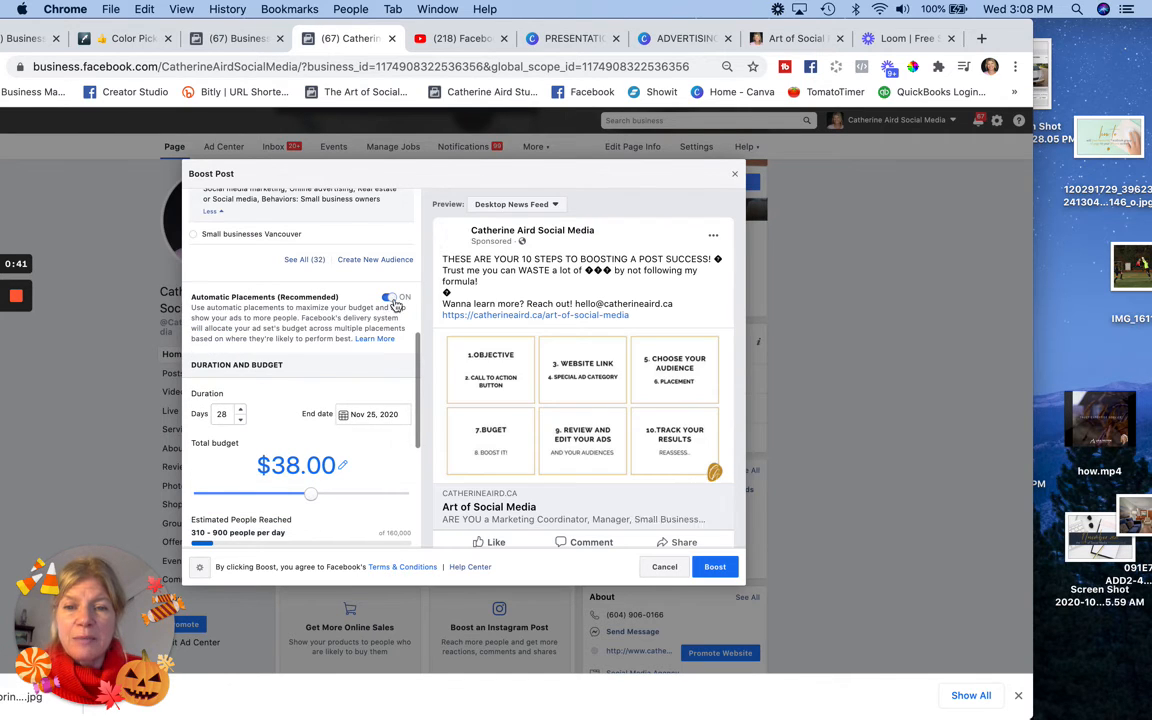
click(390, 300)
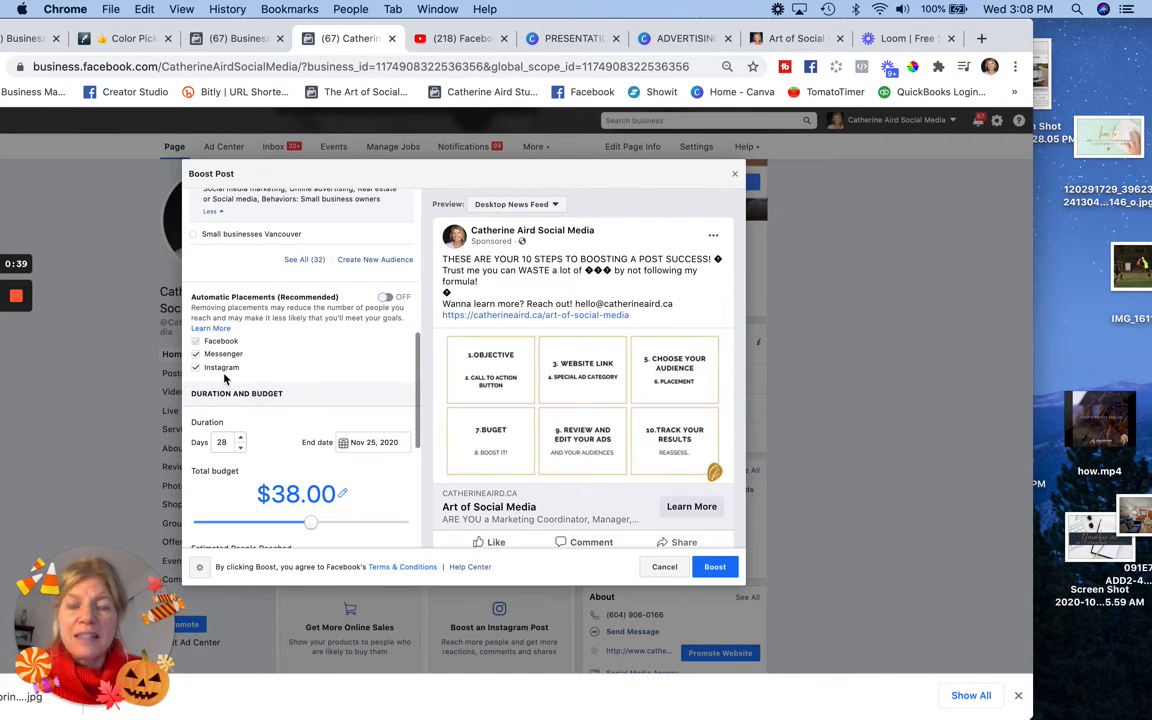
click(196, 355)
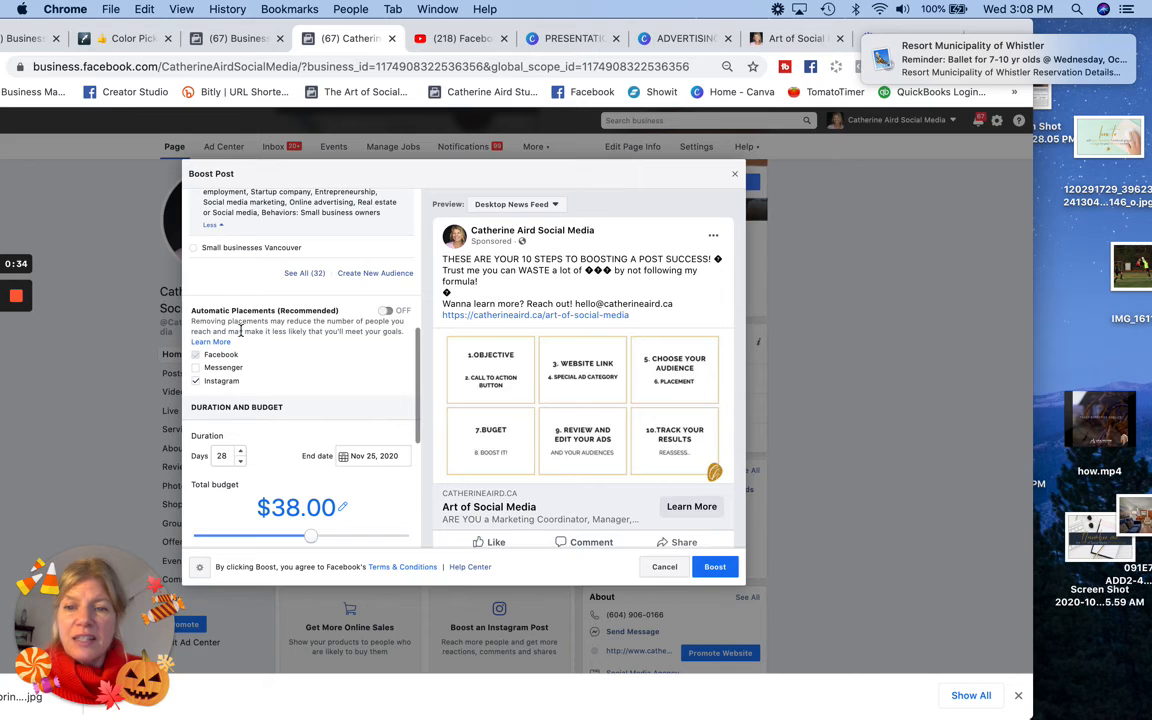
scroll(303, 430, down, 1)
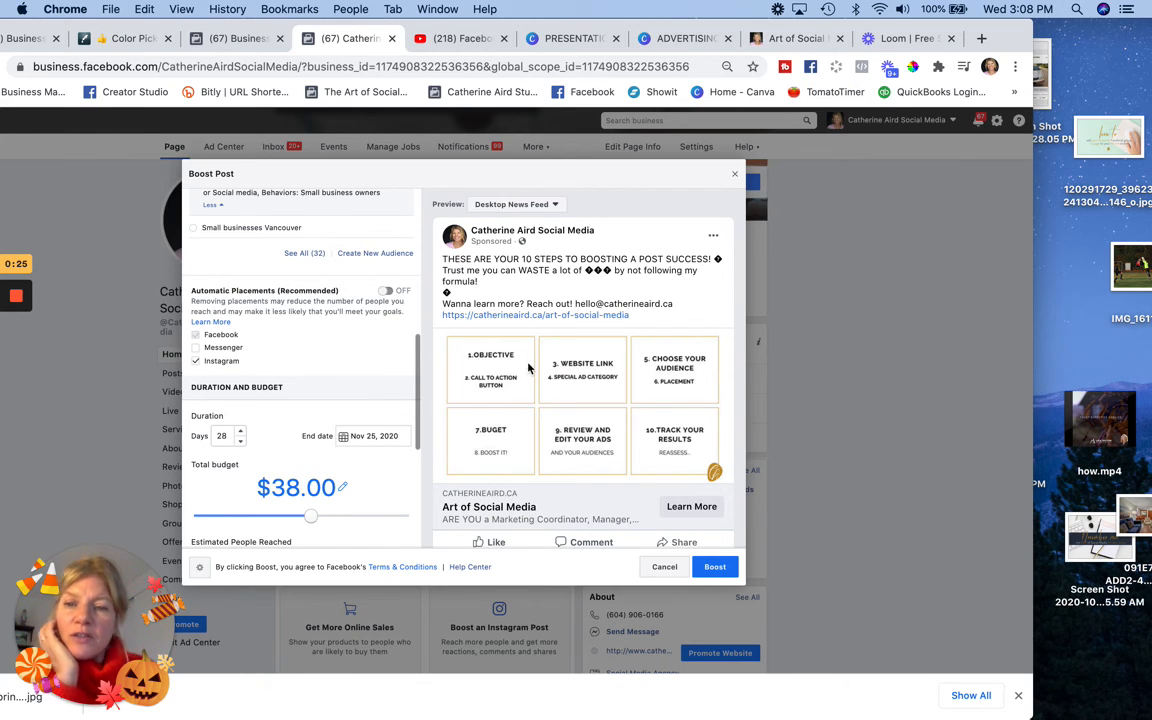
click(196, 360)
scroll(303, 452, down, 2)
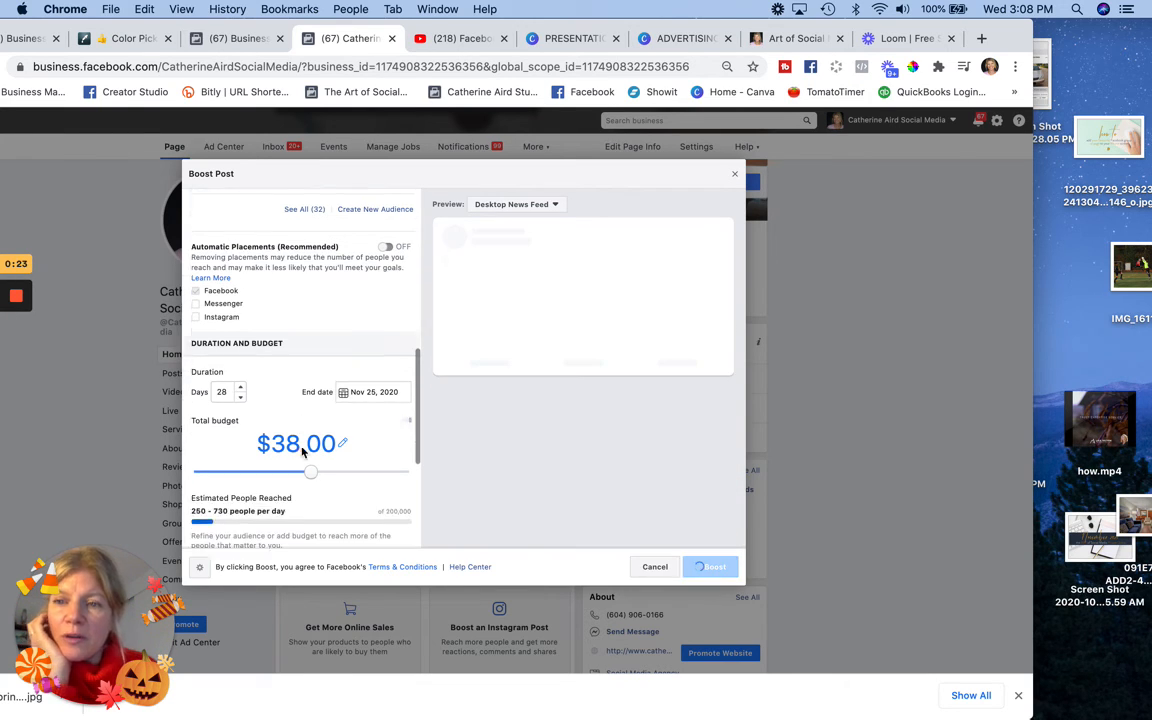
- Set the boost's total budget to $10.00 and its duration to 5 days, and review the remaining tracking and payment settings
scroll(303, 452, down, 1)
drag(312, 461, 238, 465)
click(240, 453)
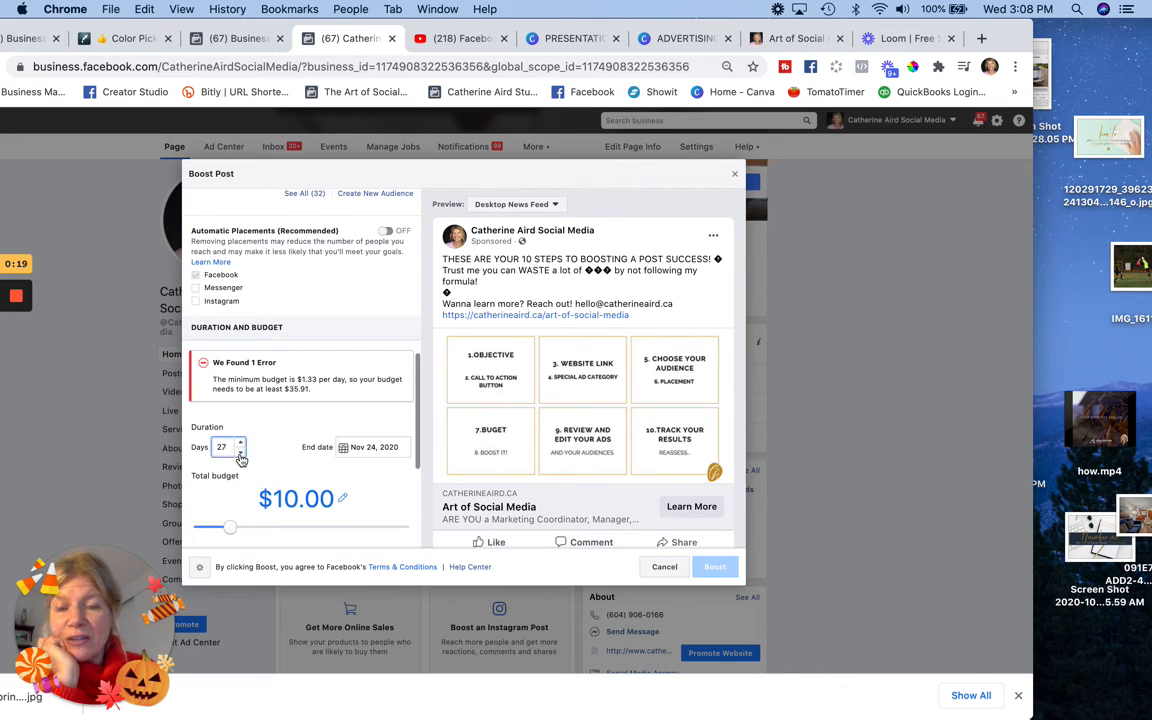
click(240, 453)
click(240, 453)
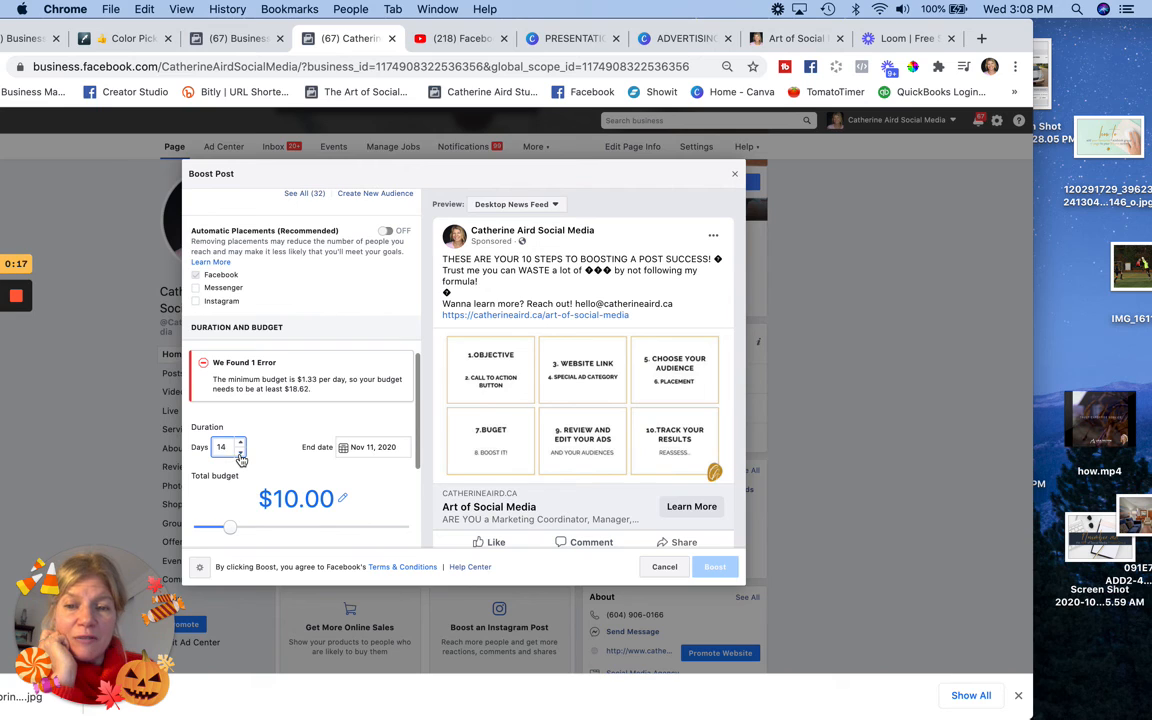
click(240, 453)
click(240, 453)
click(240, 453)
click(240, 453)
click(240, 453)
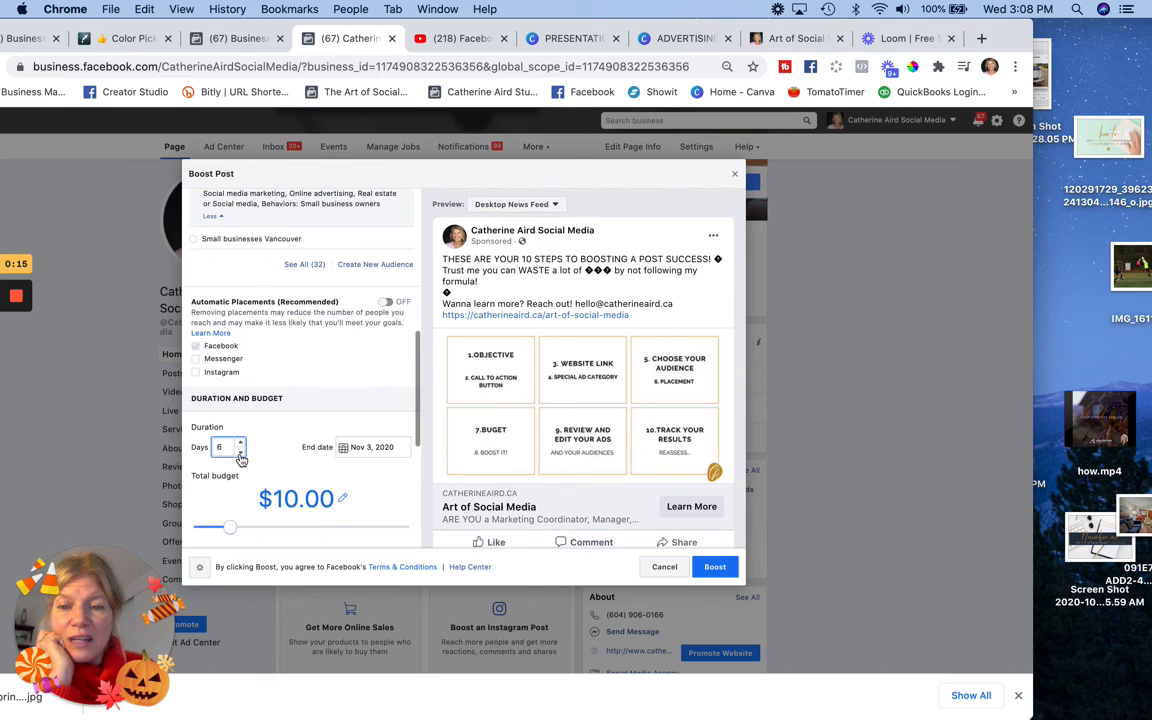
scroll(279, 459, down, 5)
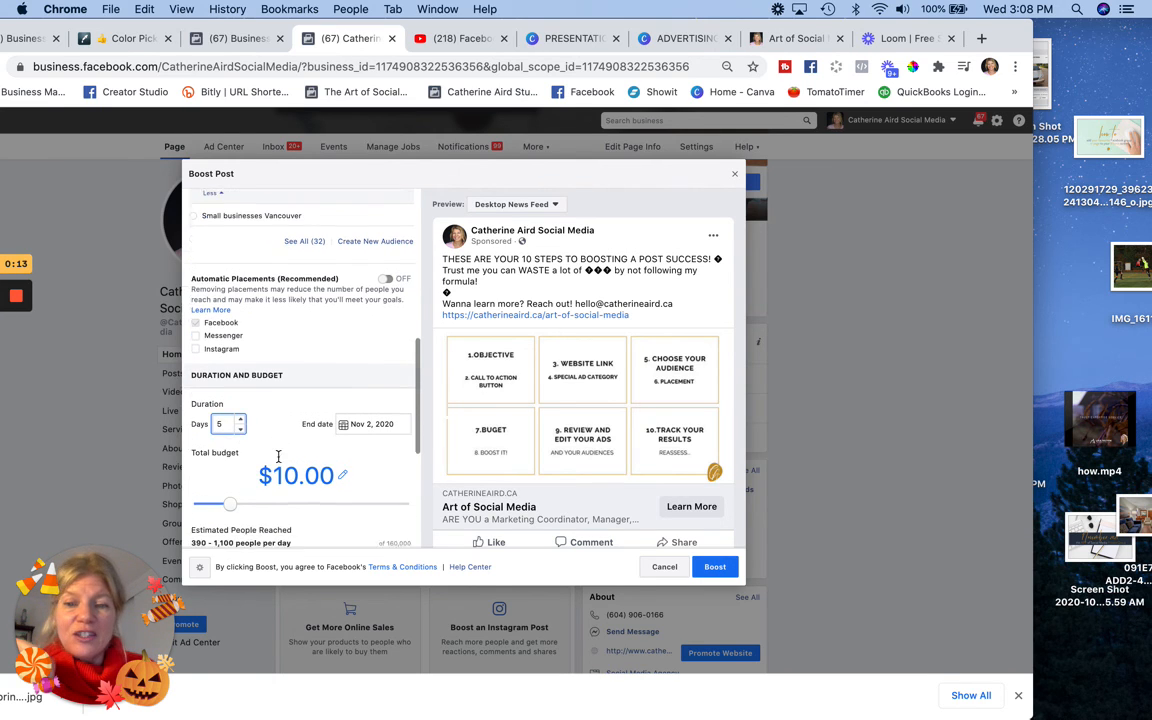
scroll(281, 462, down, 5)
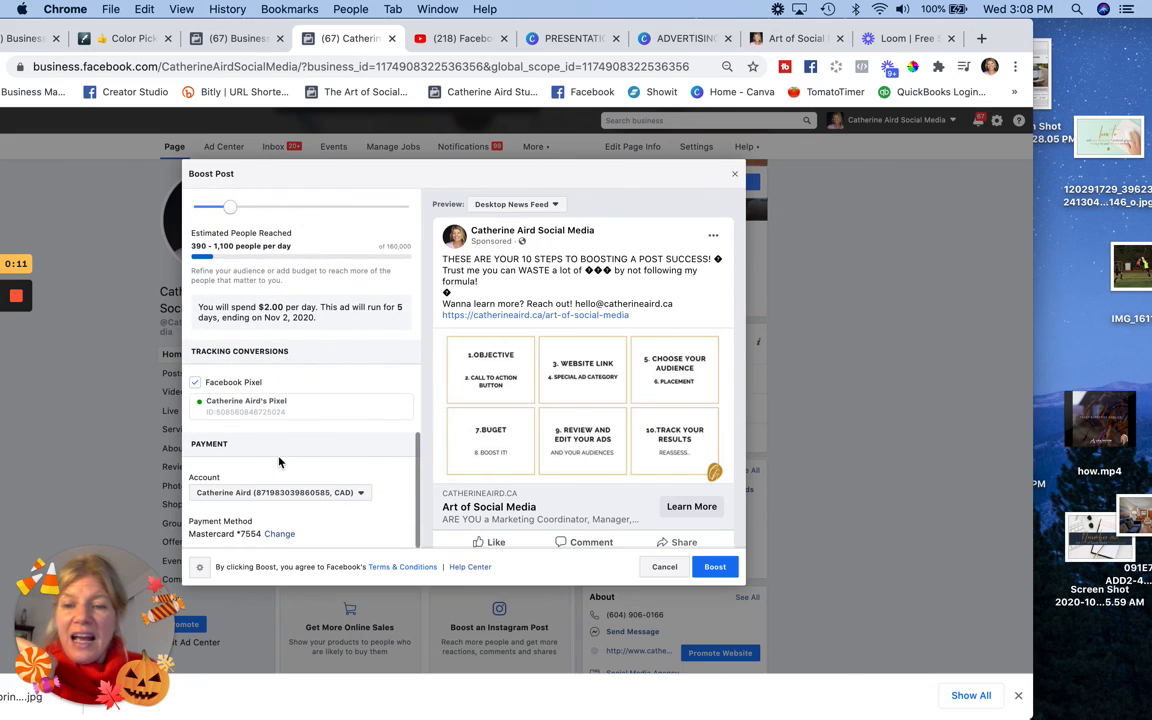